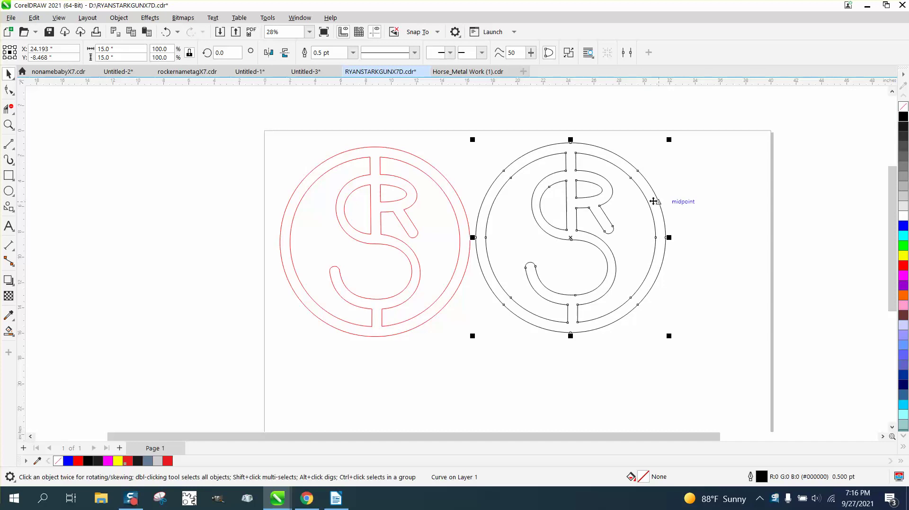
# Try deleting the side nodes of both rings in the black logo, and undo both deletions.
pyautogui.click(9, 90)
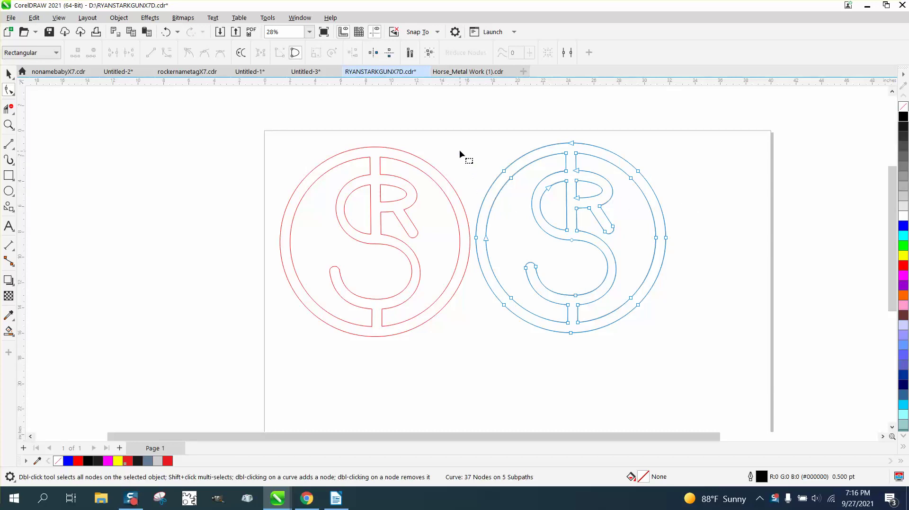
pyautogui.moveTo(502, 323); pyautogui.dragTo(515, 329)
pyautogui.press('Delete')
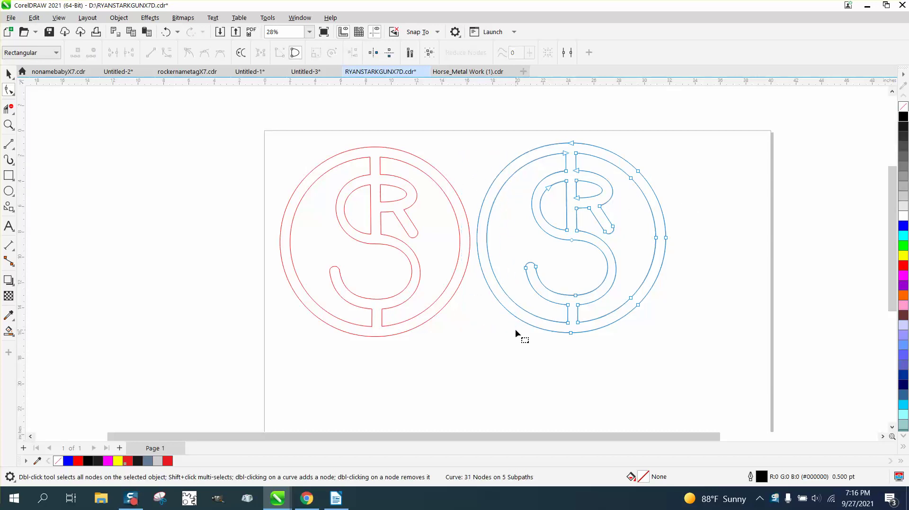
pyautogui.moveTo(626, 315); pyautogui.dragTo(625, 315)
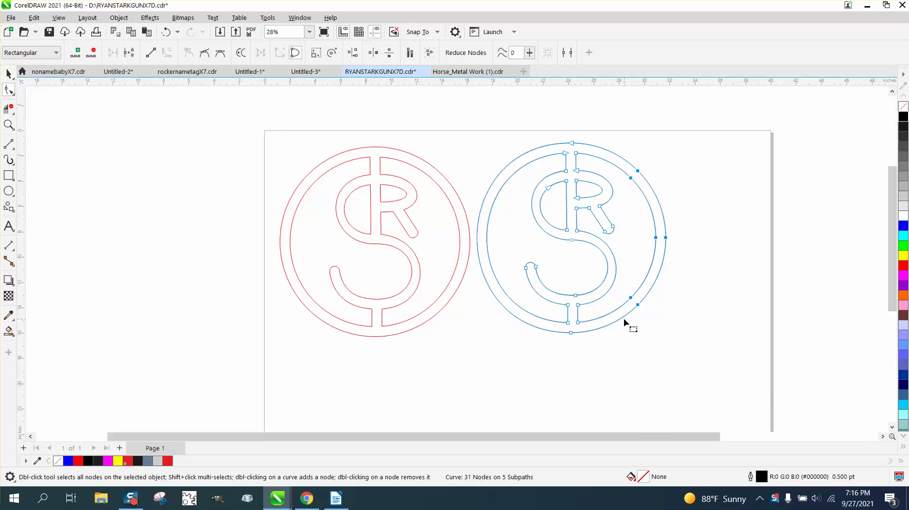
pyautogui.press('Delete')
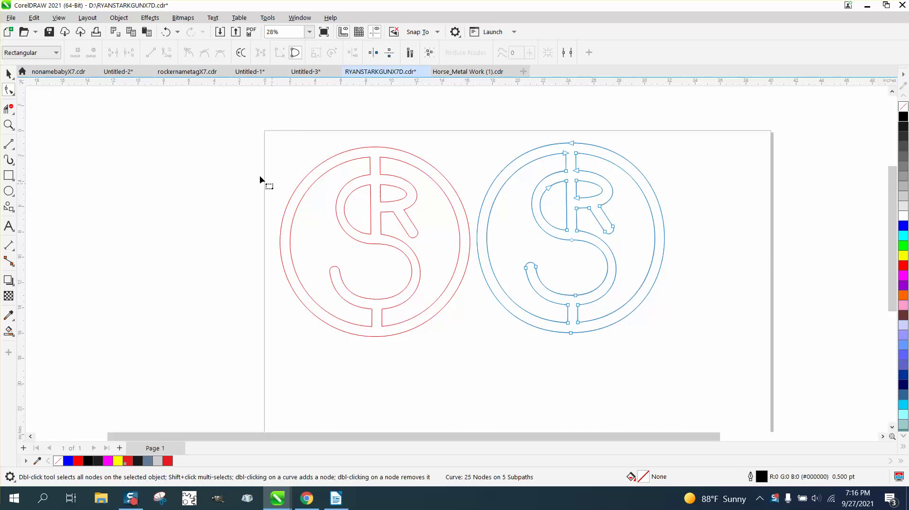
pyautogui.click(166, 32)
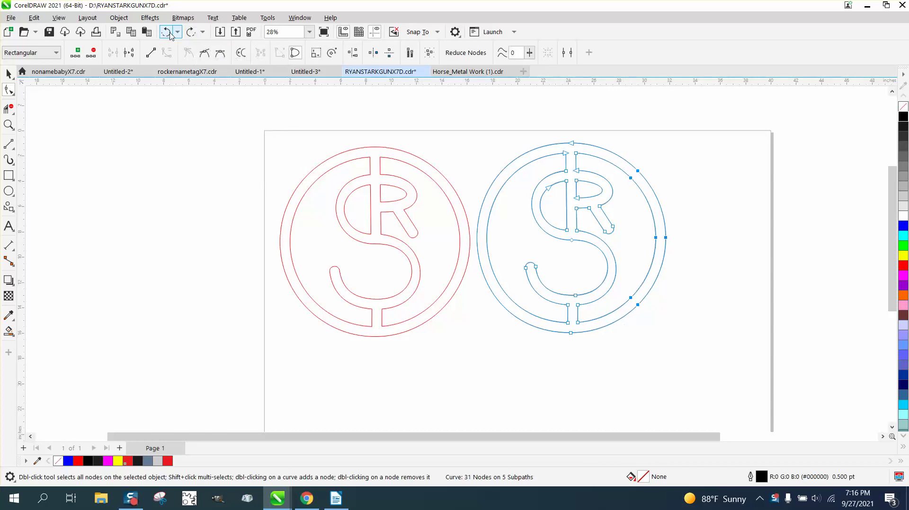
pyautogui.click(168, 32)
# Centre the red logo and the black logo on the page so that they overlap.
pyautogui.click(9, 74)
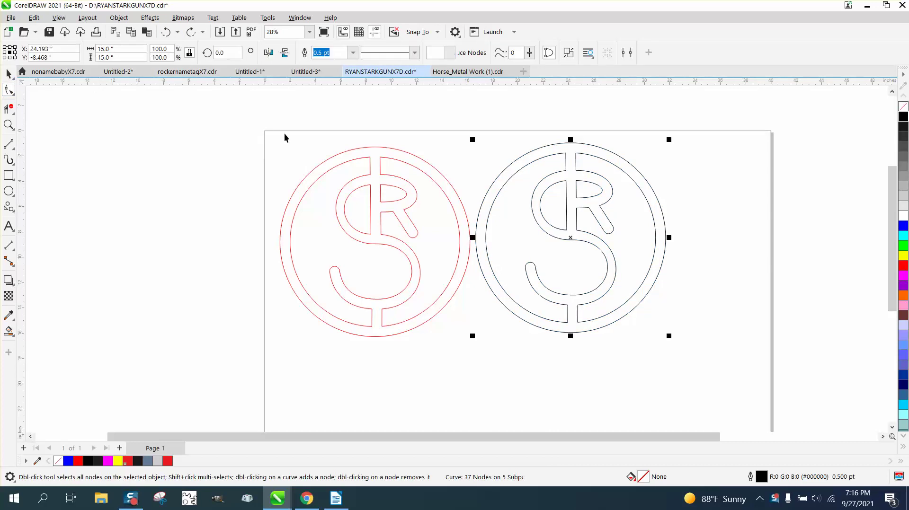
pyautogui.moveTo(261, 133); pyautogui.dragTo(483, 353)
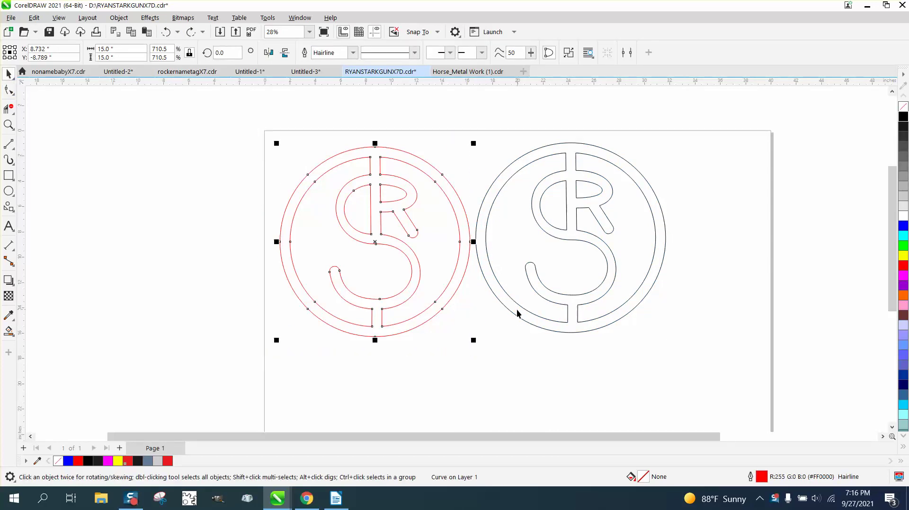
pyautogui.moveTo(388, 219); pyautogui.dragTo(531, 286)
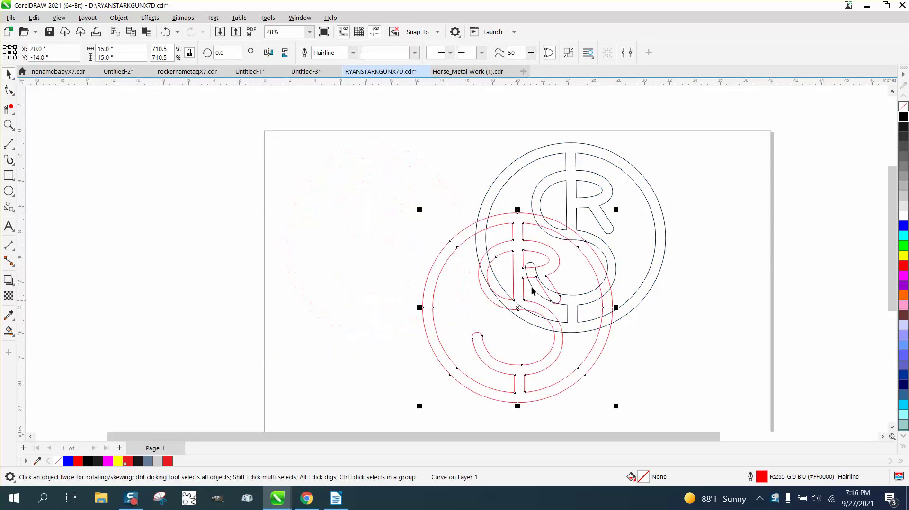
pyautogui.click(581, 211)
pyautogui.press('p')
pyautogui.scroll(-1, 459, 209)
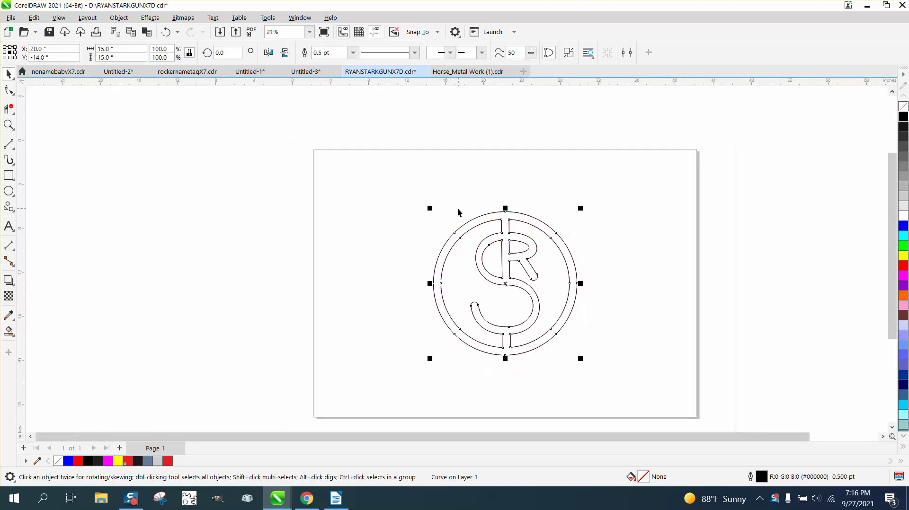
# Break the inner ring apart at the node pair beside the top stem and the pair beside the bottom stem.
pyautogui.click(9, 125)
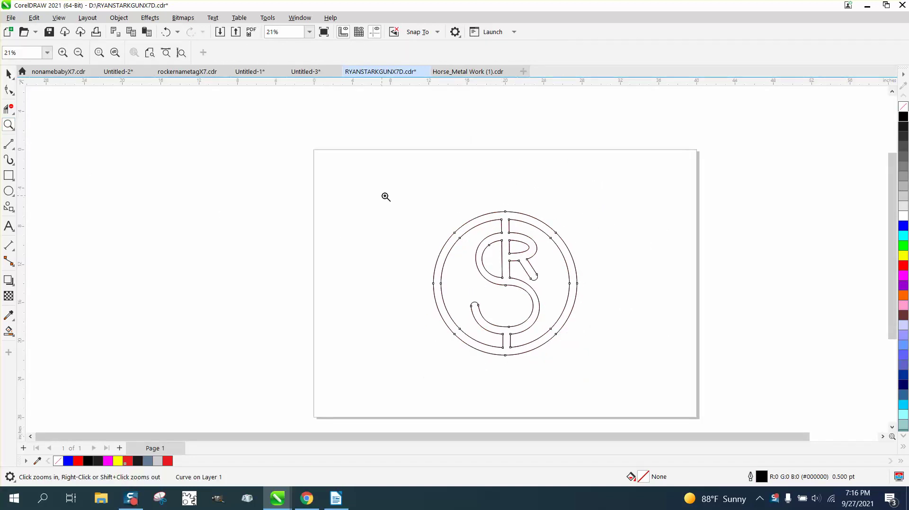
pyautogui.moveTo(425, 197); pyautogui.dragTo(636, 371)
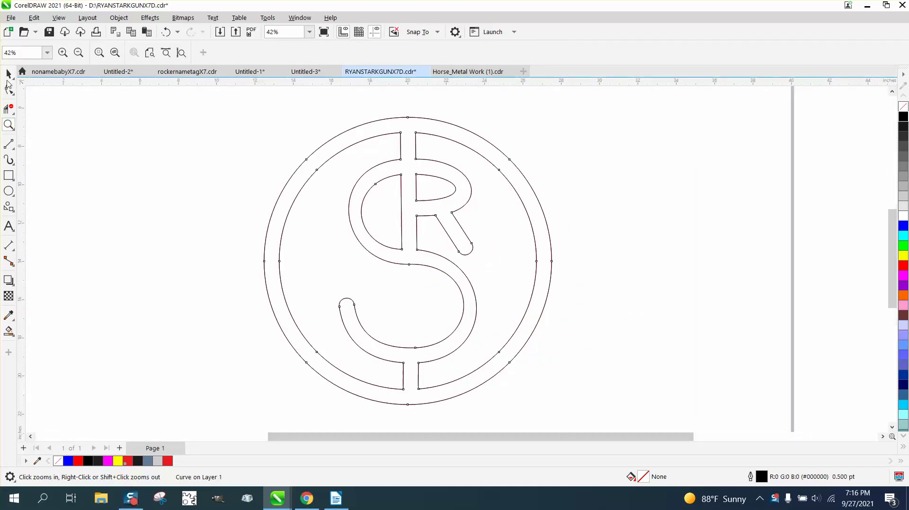
pyautogui.click(8, 74)
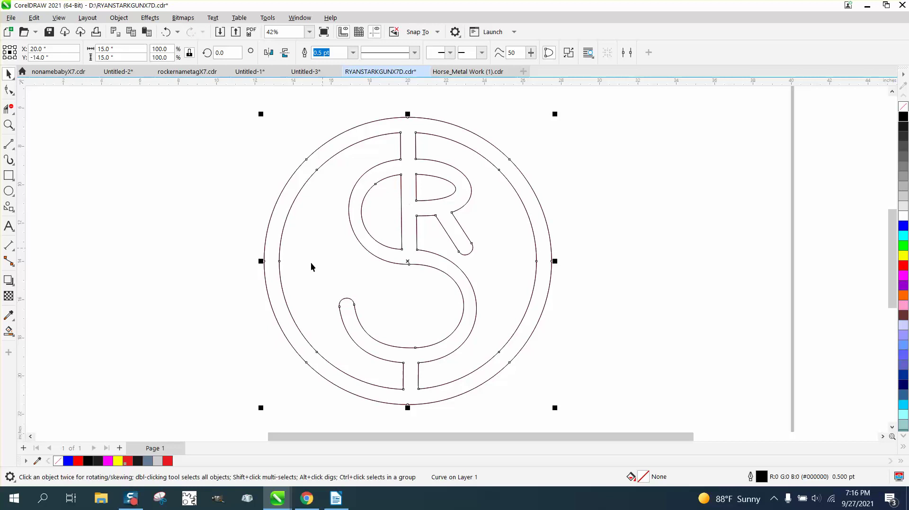
pyautogui.click(9, 90)
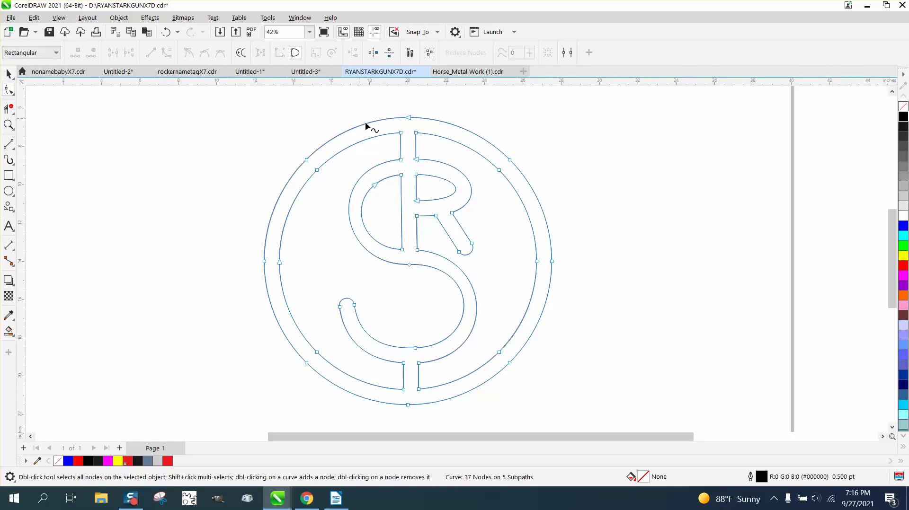
pyautogui.moveTo(378, 129); pyautogui.dragTo(419, 137)
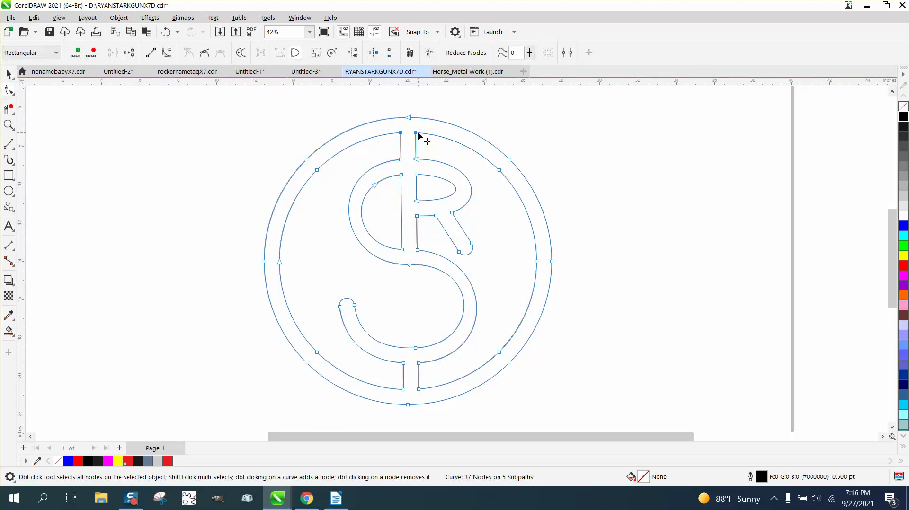
pyautogui.rightClick(417, 135)
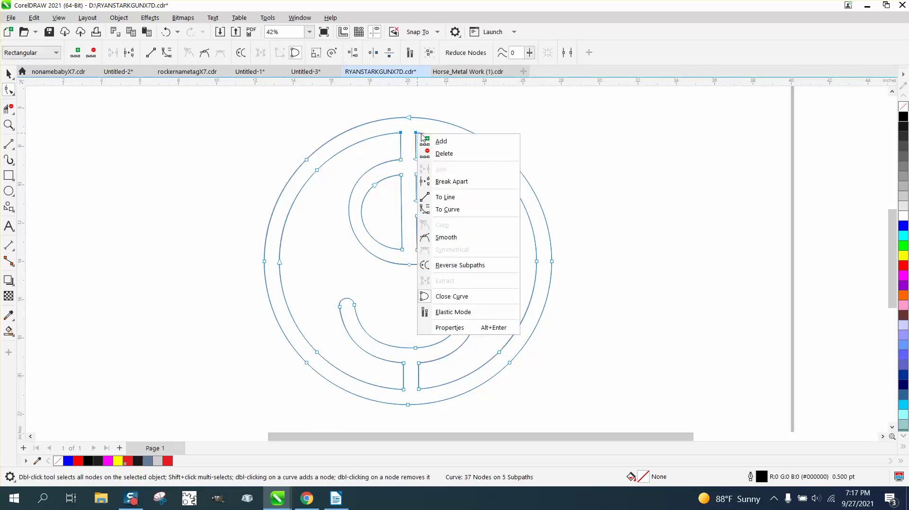
pyautogui.click(448, 181)
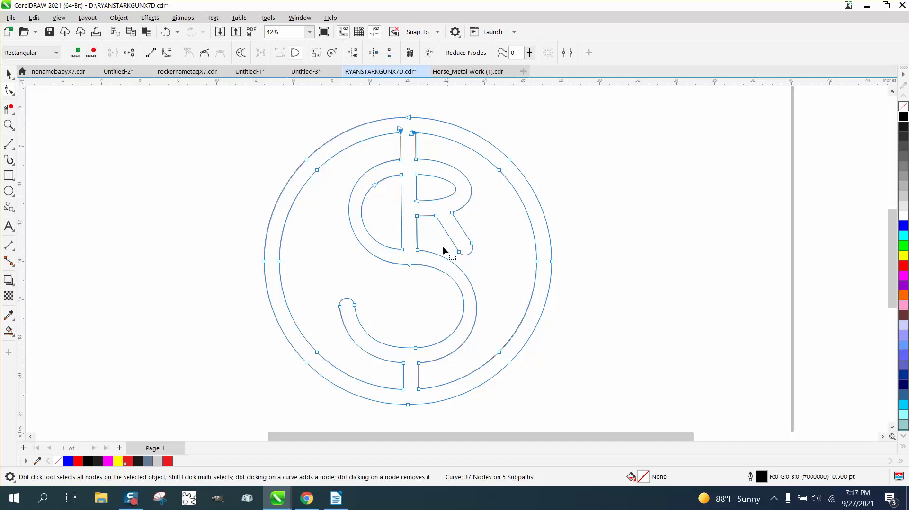
pyautogui.moveTo(422, 384); pyautogui.dragTo(427, 393)
pyautogui.rightClick(421, 388)
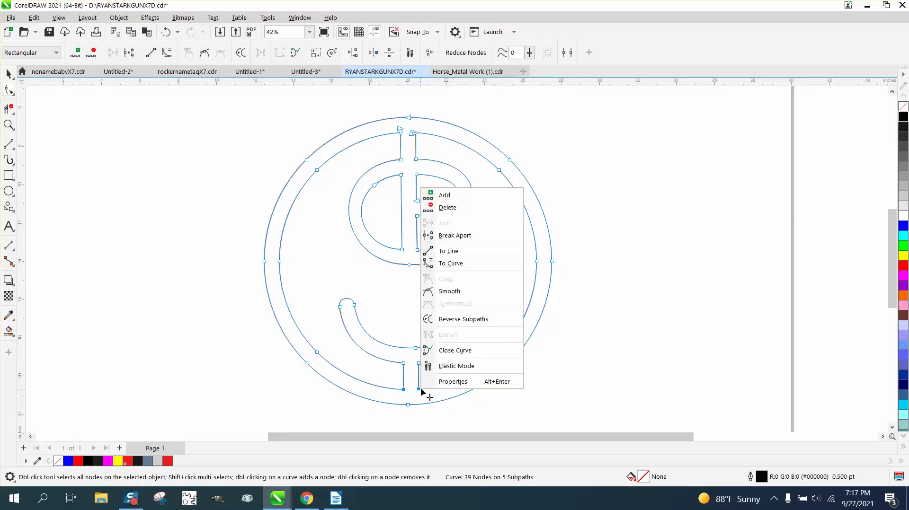
pyautogui.click(454, 235)
# Remove all arc segments of the outer and inner rings with Virtual Segment Delete, keeping only the monogram and its stems.
pyautogui.click(8, 109)
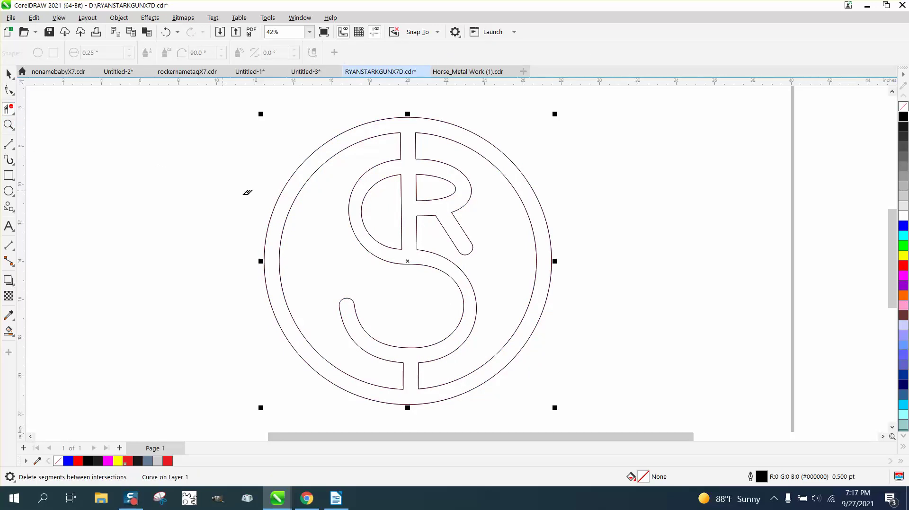
pyautogui.moveTo(256, 194); pyautogui.dragTo(324, 237)
pyautogui.moveTo(517, 247); pyautogui.dragTo(560, 258)
pyautogui.moveTo(478, 134); pyautogui.dragTo(475, 157)
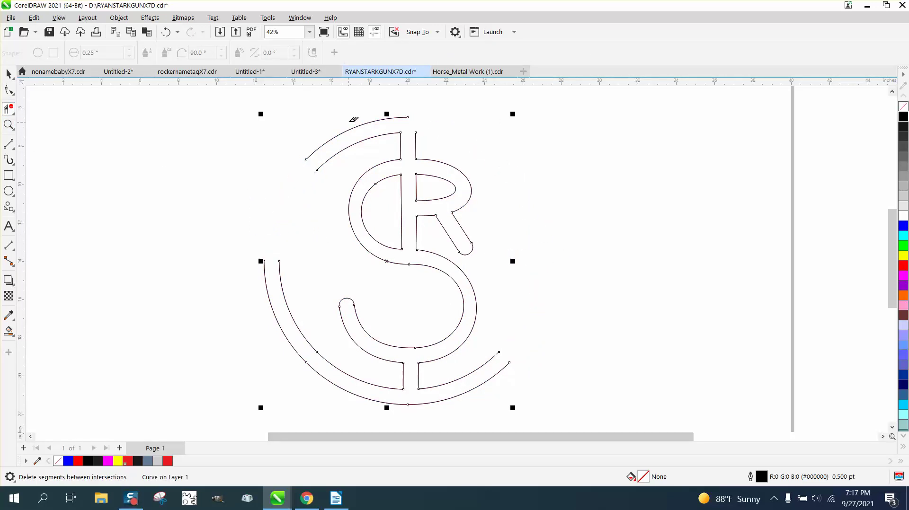
pyautogui.moveTo(355, 118); pyautogui.dragTo(372, 137)
pyautogui.moveTo(292, 310); pyautogui.dragTo(291, 341)
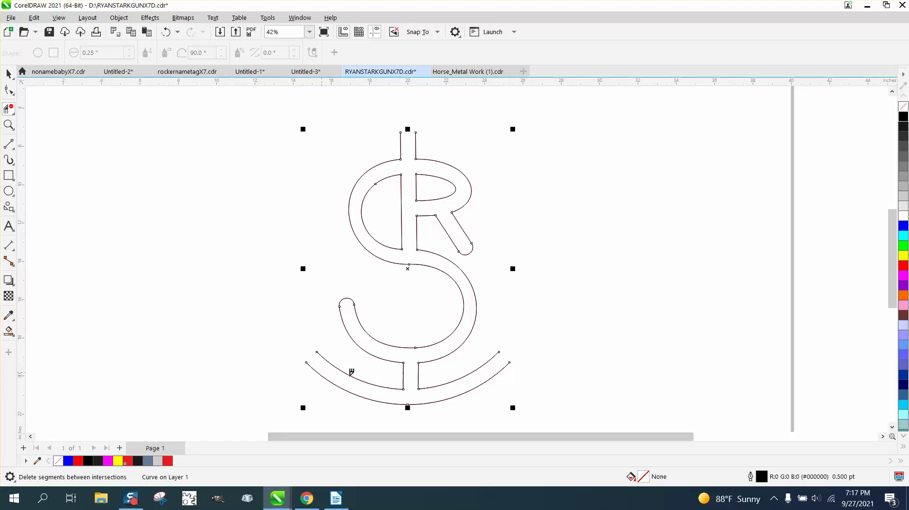
pyautogui.moveTo(477, 393); pyautogui.dragTo(476, 393)
pyautogui.moveTo(355, 381); pyautogui.dragTo(358, 398)
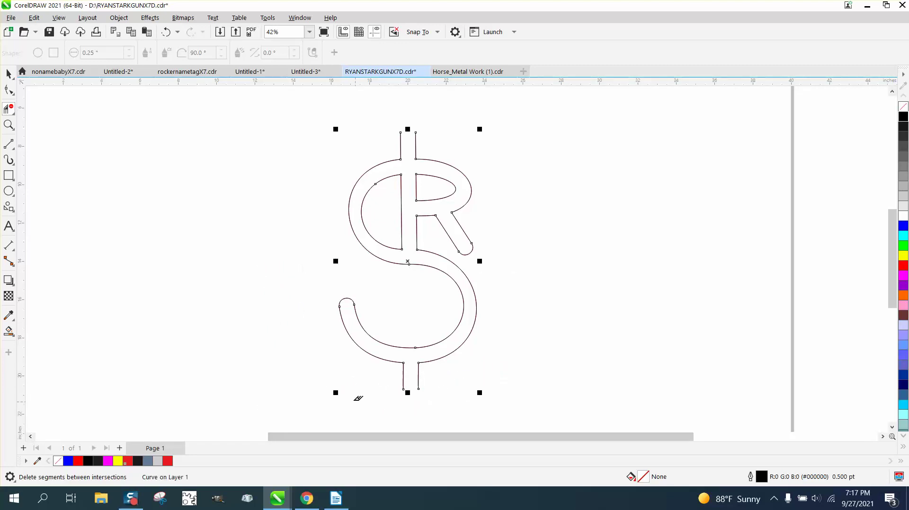
# Draw a circle with a diameter of 15 inches and centre it on the page around the monogram.
pyautogui.click(9, 191)
pyautogui.moveTo(332, 141); pyautogui.dragTo(147, 397)
pyautogui.click(108, 48)
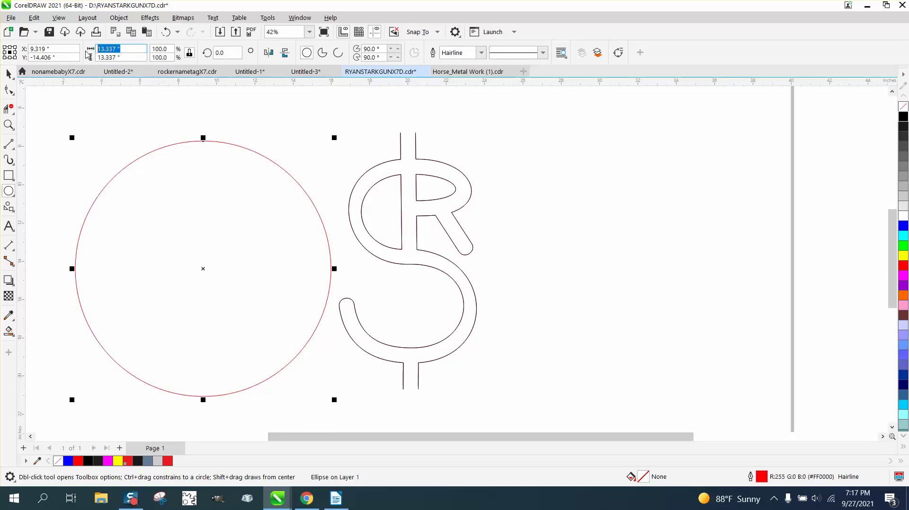
pyautogui.write('15')
pyautogui.press('Return')
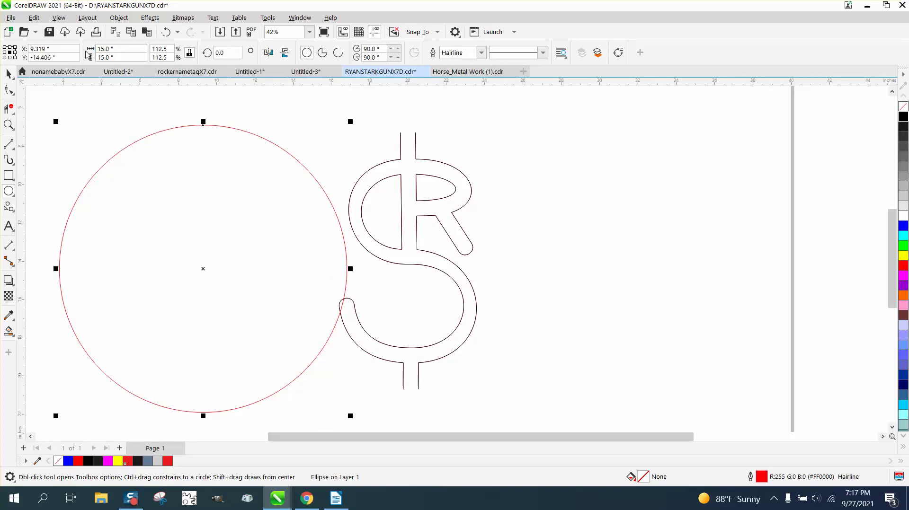
pyautogui.press('p')
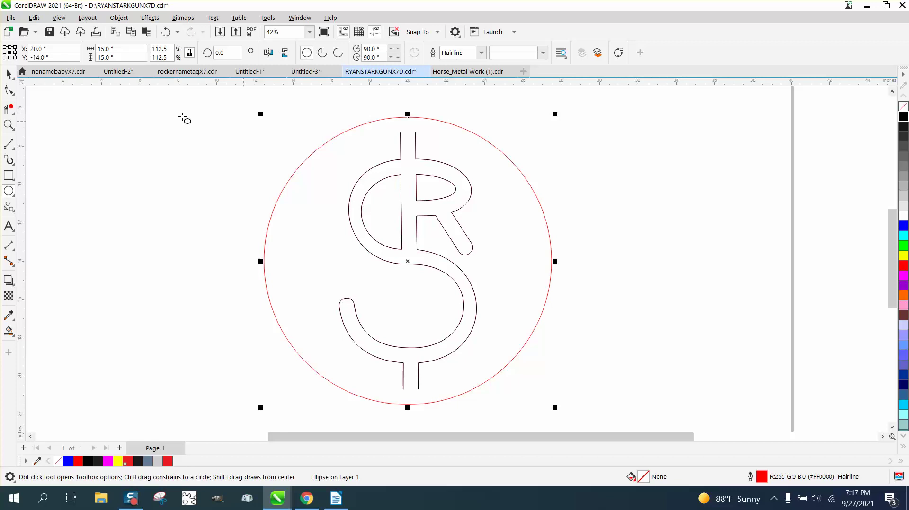
# Measure the gap between the two vertical lines of the top stem with a dimension line, and delete the dimension.
pyautogui.click(9, 74)
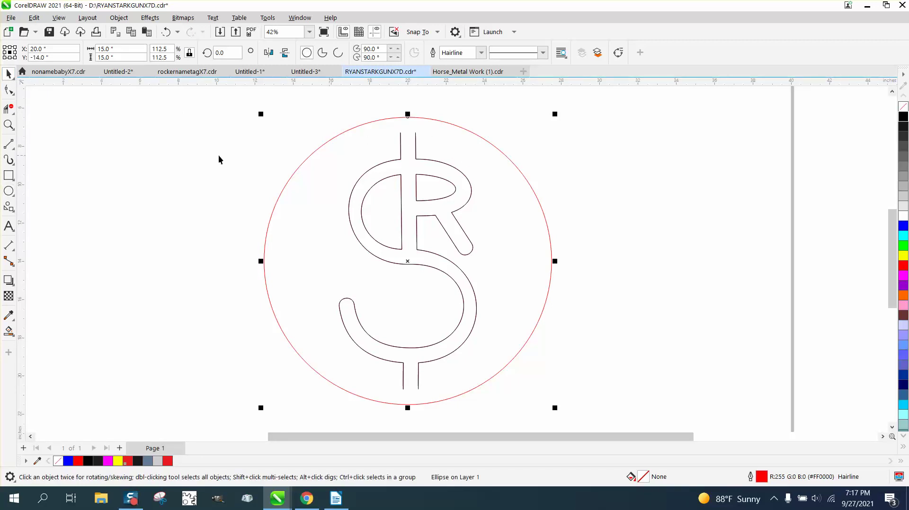
pyautogui.click(9, 125)
pyautogui.moveTo(404, 144); pyautogui.dragTo(492, 189)
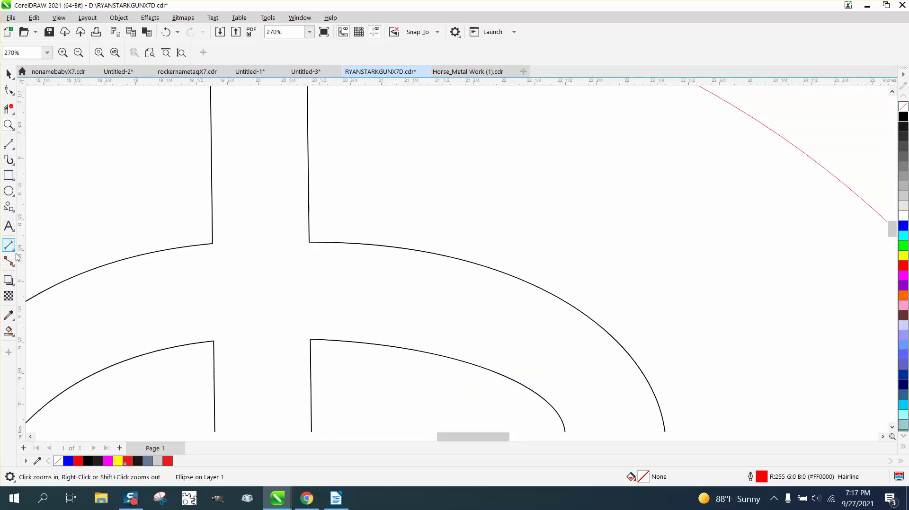
pyautogui.click(12, 248)
pyautogui.click(44, 247)
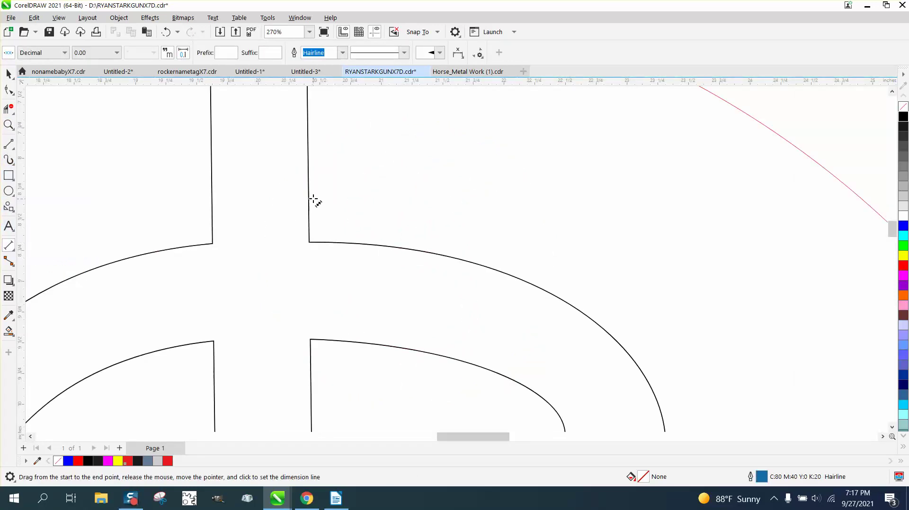
pyautogui.moveTo(308, 191); pyautogui.dragTo(213, 192)
pyautogui.click(215, 178)
pyautogui.click(9, 74)
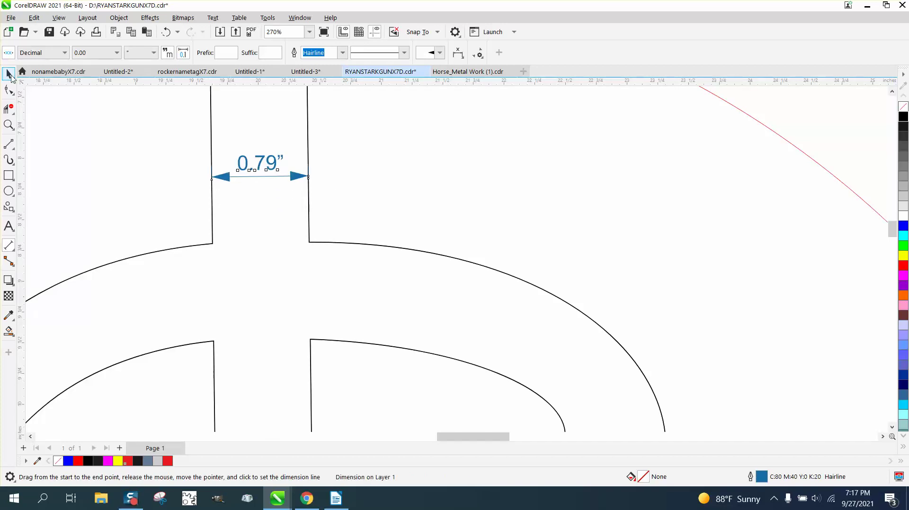
pyautogui.scroll(-4, 365, 222)
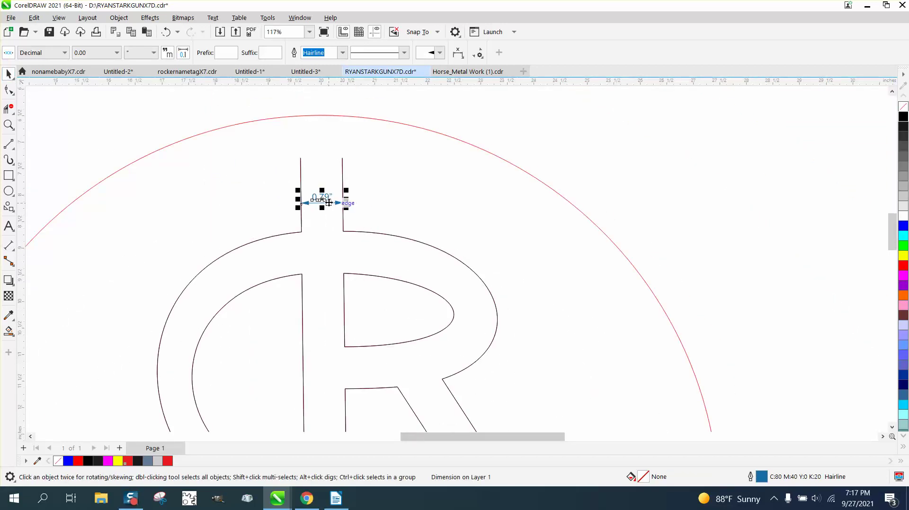
pyautogui.press('Delete')
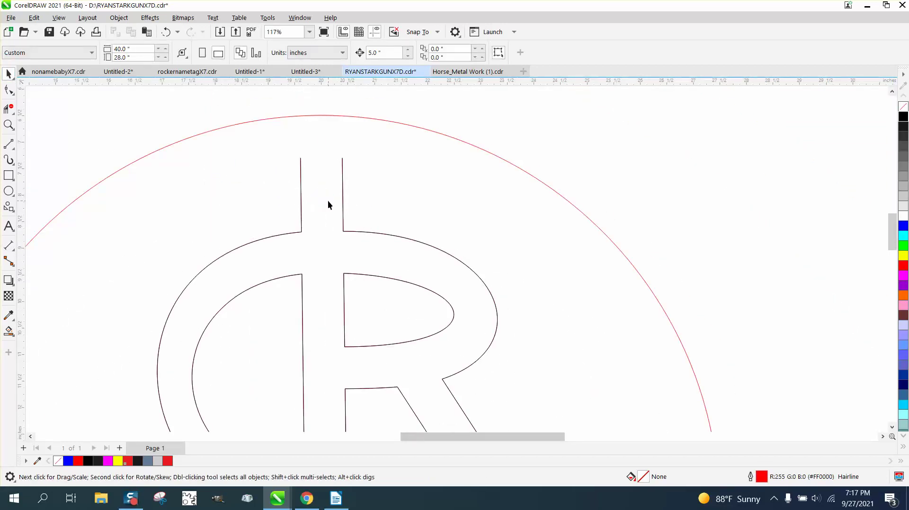
# Apply a one-step inside contour with a 0.79 inch offset to the 15-inch circle.
pyautogui.click(433, 132)
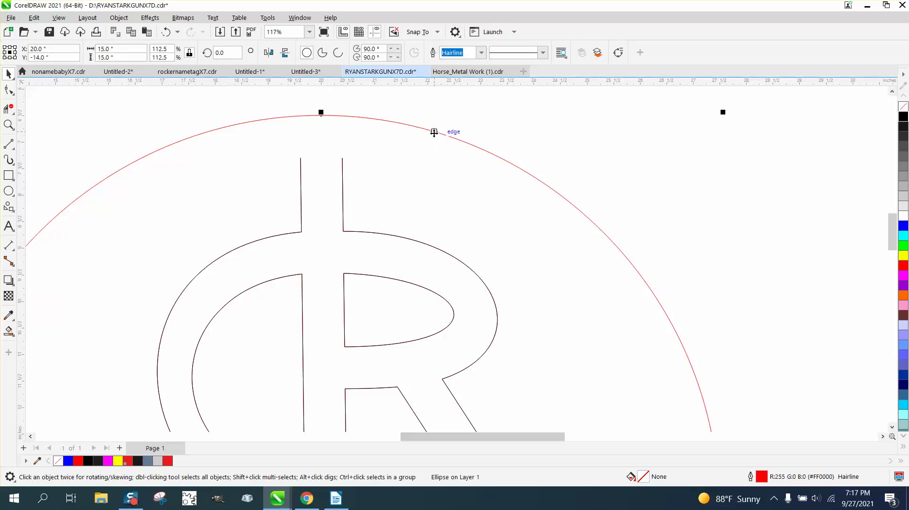
pyautogui.click(150, 17)
pyautogui.click(166, 270)
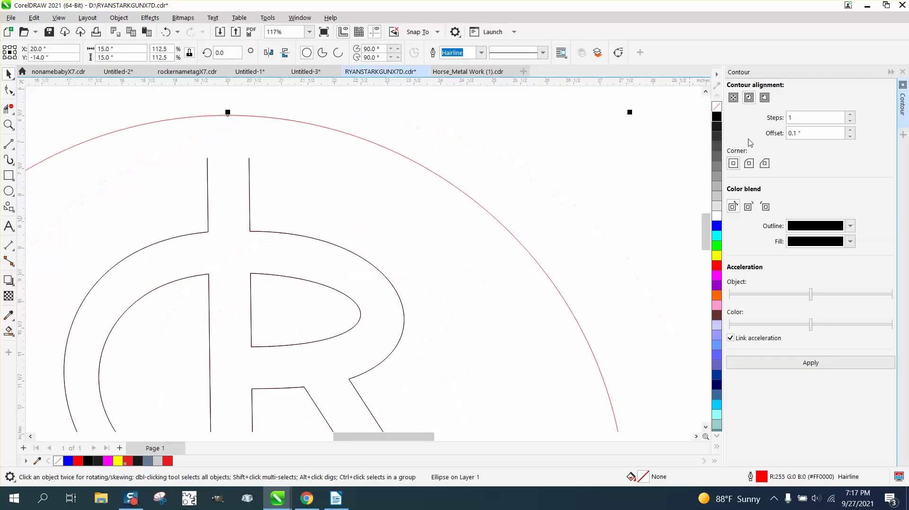
pyautogui.moveTo(824, 134); pyautogui.dragTo(758, 141)
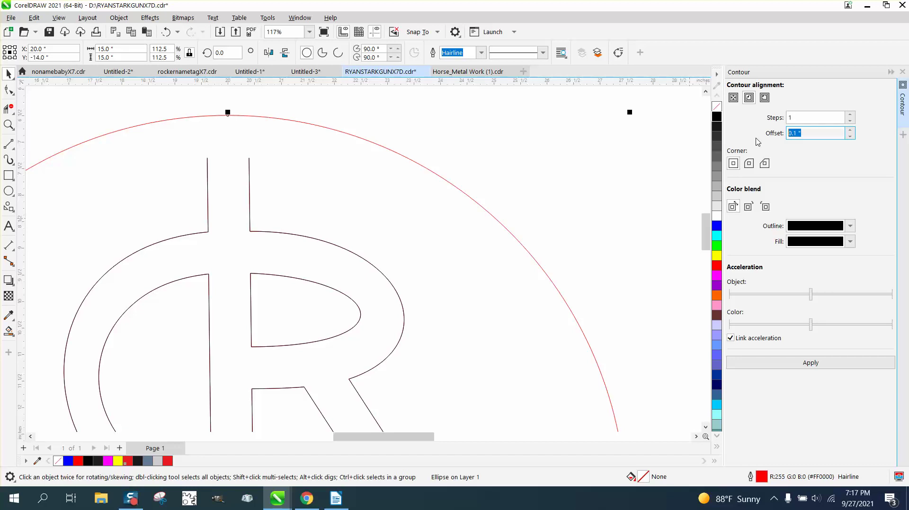
pyautogui.write('.79')
pyautogui.click(811, 362)
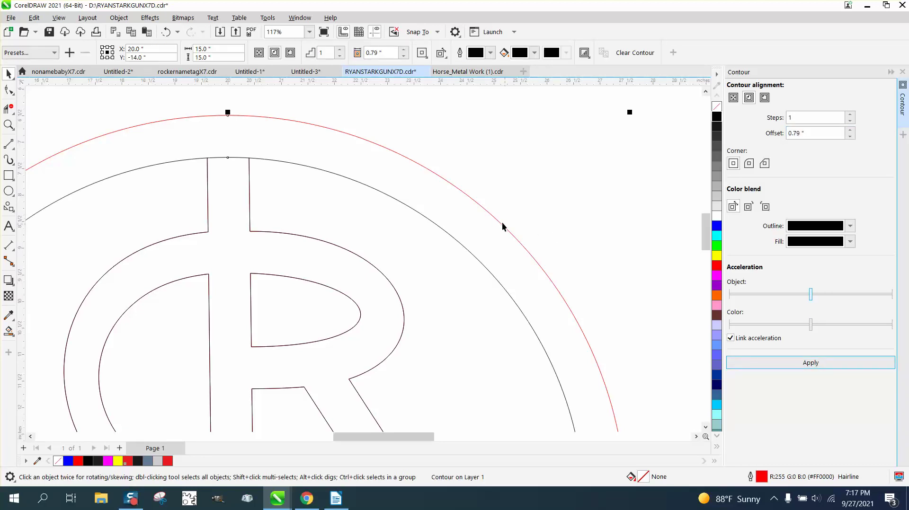
pyautogui.click(9, 125)
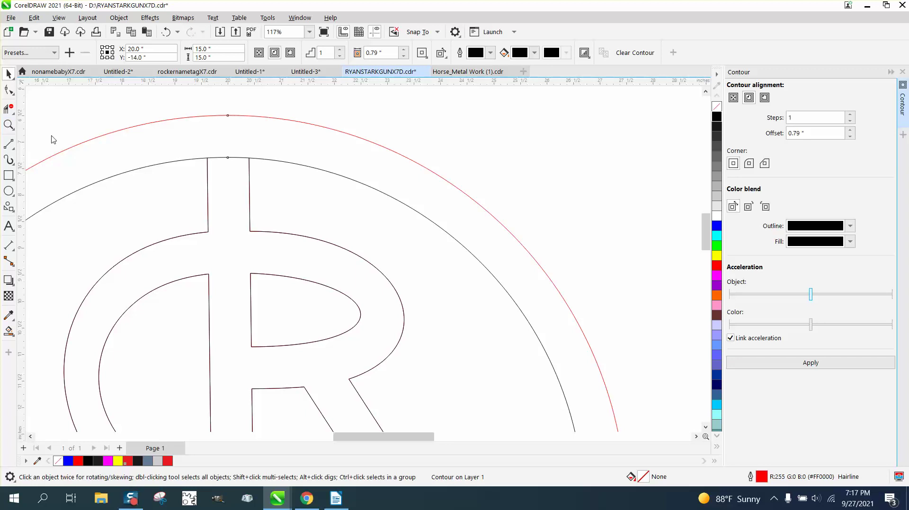
# Try to remove the inner contour's segment between the two lines of the upper stem with Virtual Segment Delete.
pyautogui.moveTo(201, 148); pyautogui.dragTo(259, 182)
pyautogui.scroll(-4, 259, 183)
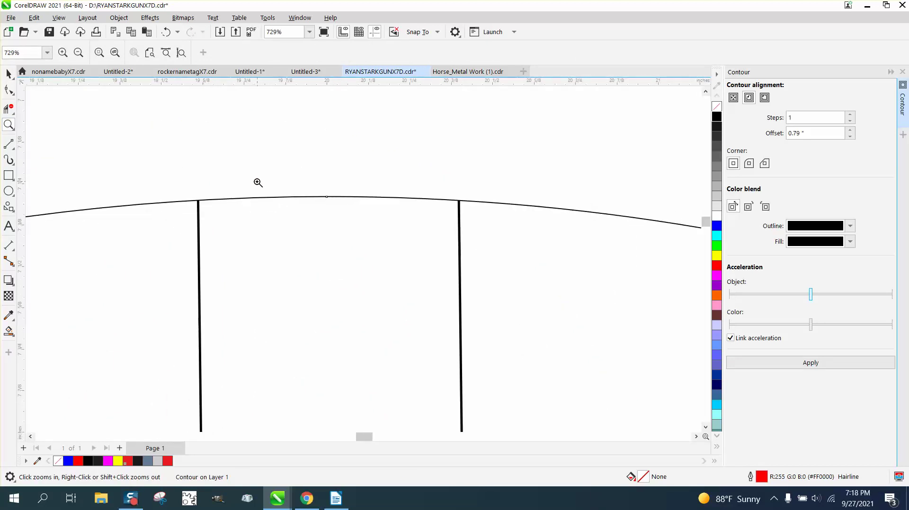
pyautogui.click(9, 109)
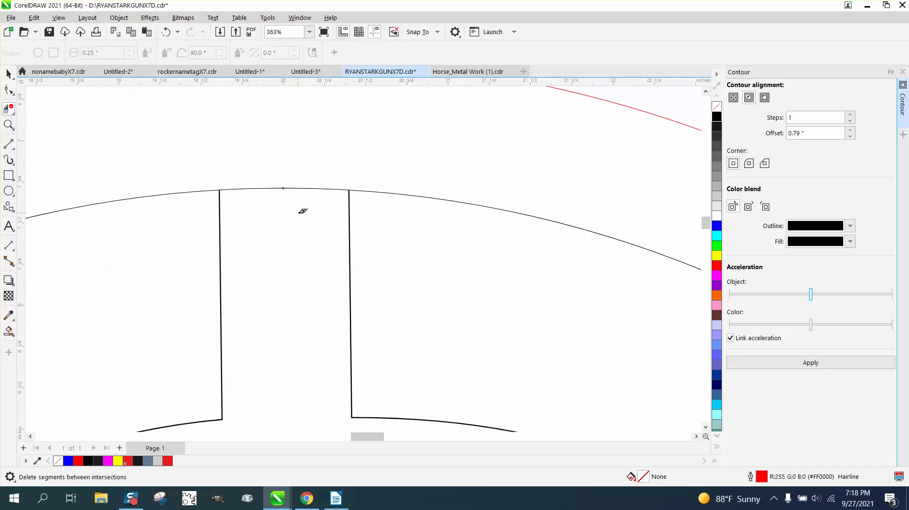
pyautogui.scroll(-1, 299, 192)
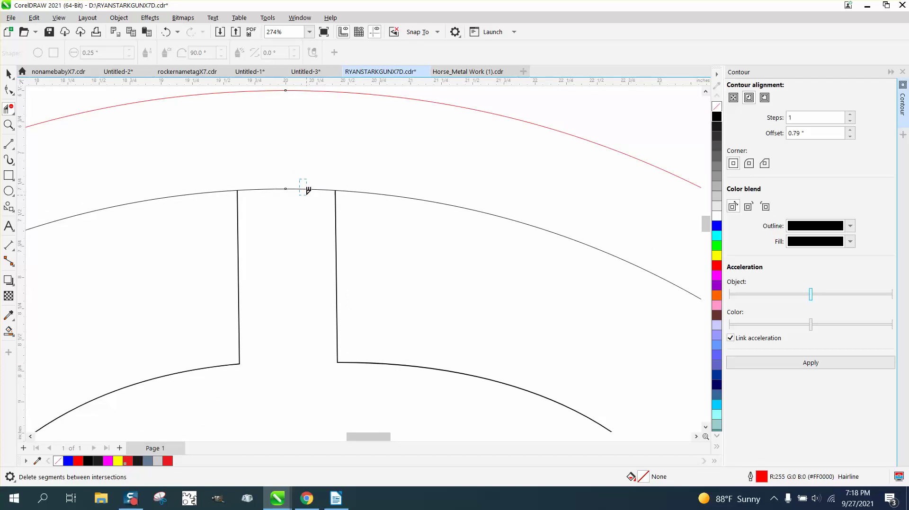
pyautogui.scroll(-2, 303, 187)
pyautogui.scroll(-2, 263, 181)
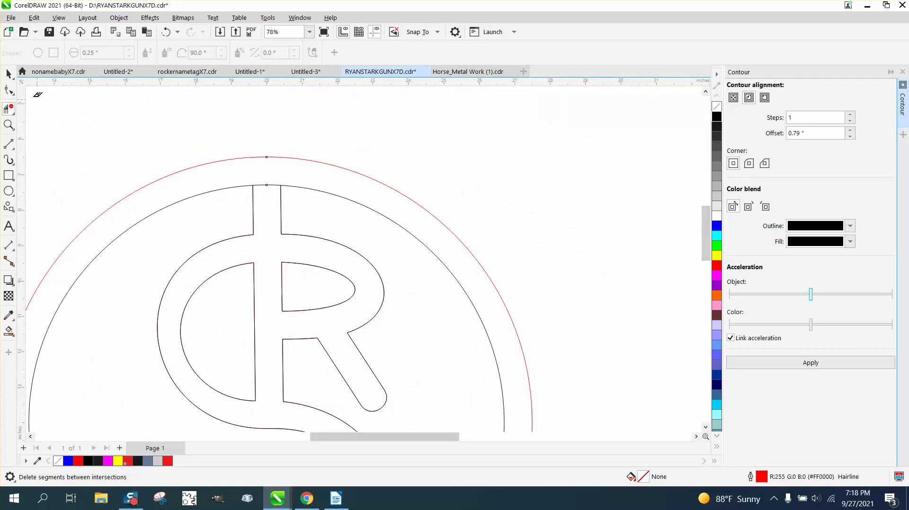
# Break the contour apart from the 15-inch circle.
pyautogui.click(8, 73)
pyautogui.click(119, 18)
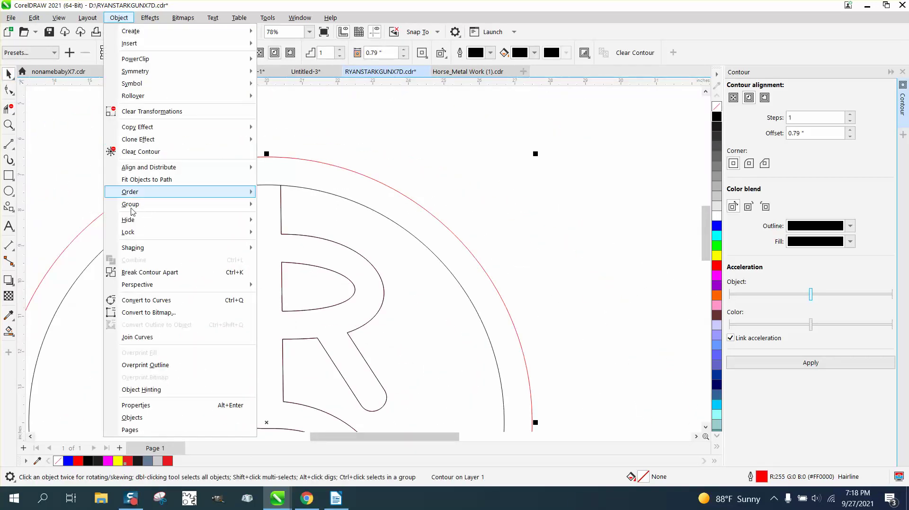
pyautogui.click(138, 271)
# Remove the inner ring's segments across the upper and lower stem openings with Virtual Segment Delete.
pyautogui.click(12, 105)
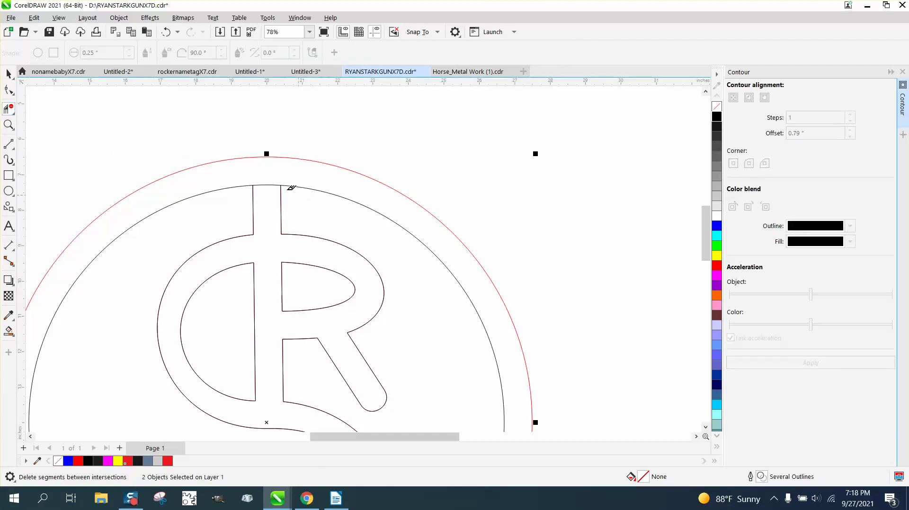
pyautogui.moveTo(267, 179); pyautogui.dragTo(268, 213)
pyautogui.scroll(-3, 265, 207)
pyautogui.scroll(-1, 270, 205)
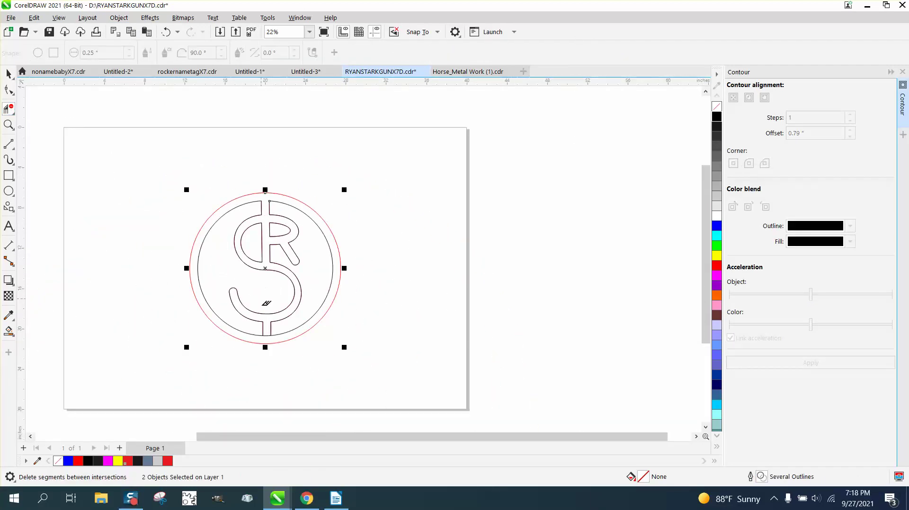
pyautogui.click(266, 335)
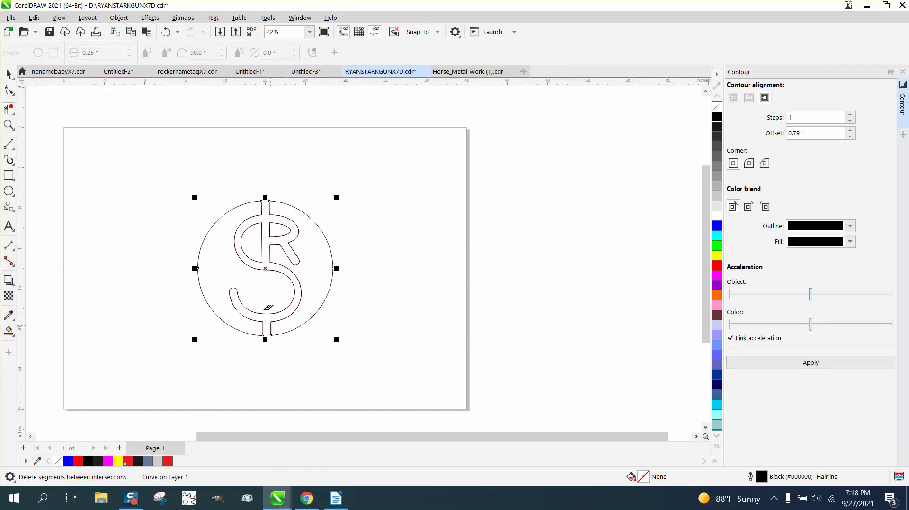
pyautogui.click(165, 32)
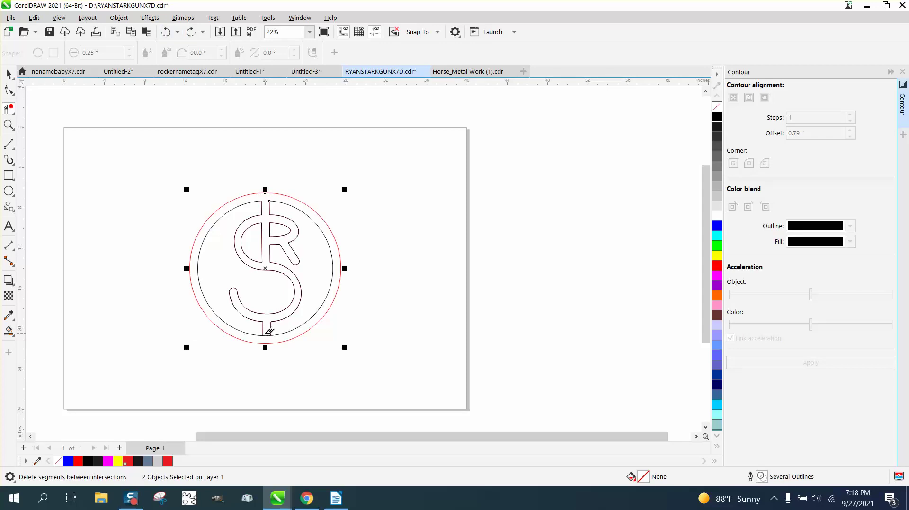
pyautogui.click(267, 335)
# Create a black-filled shape from the ring and monogram band with Smart Fill, and move it to the right of the original.
pyautogui.click(9, 331)
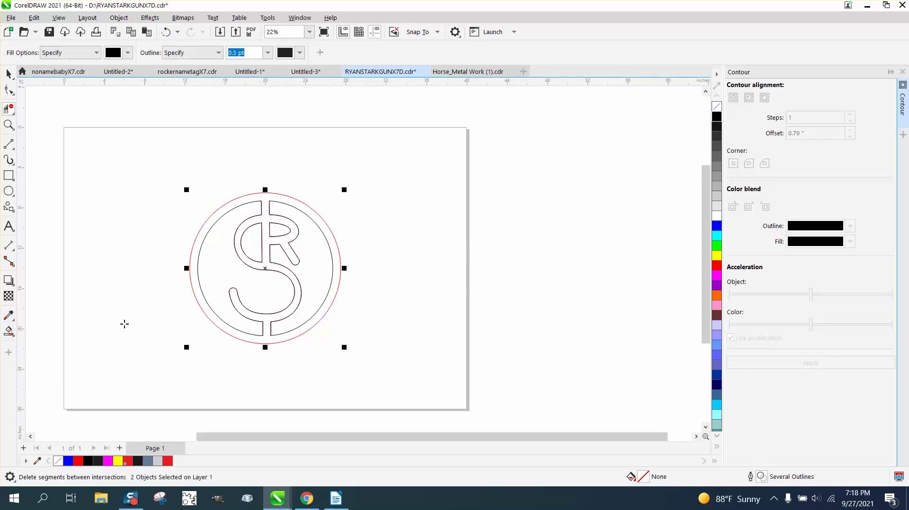
pyautogui.click(197, 294)
pyautogui.press('Right')
pyautogui.press('Right')
pyautogui.press('Right')
pyautogui.press('Right')
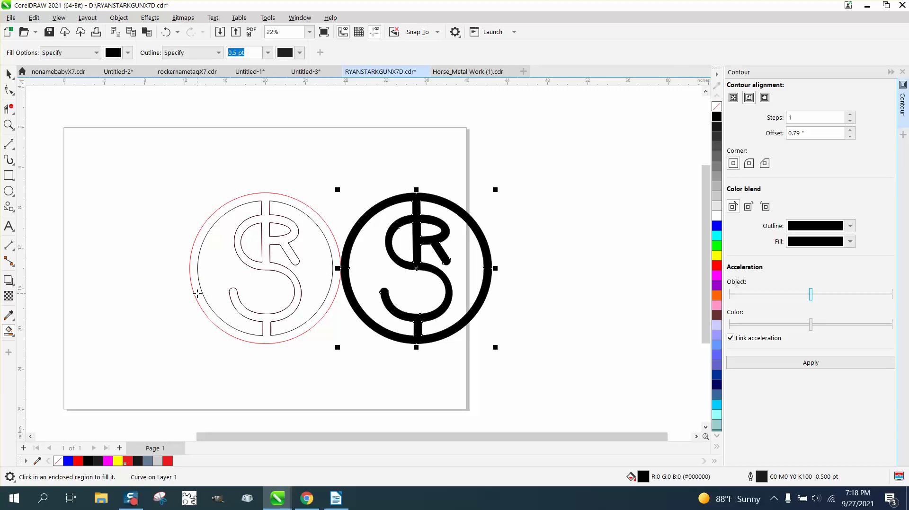
# Remove the fill from the Smart Fill shape and give it a red hairline outline.
pyautogui.click(903, 102)
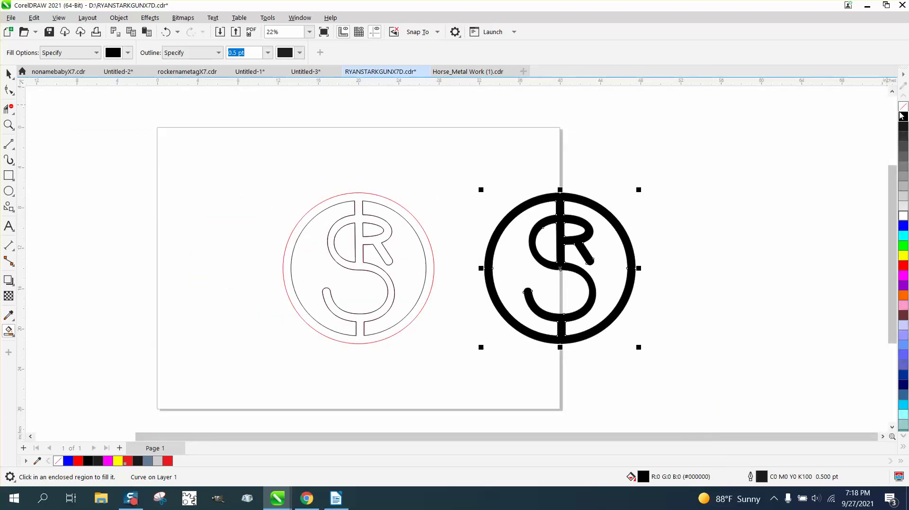
pyautogui.click(903, 108)
pyautogui.rightClick(903, 266)
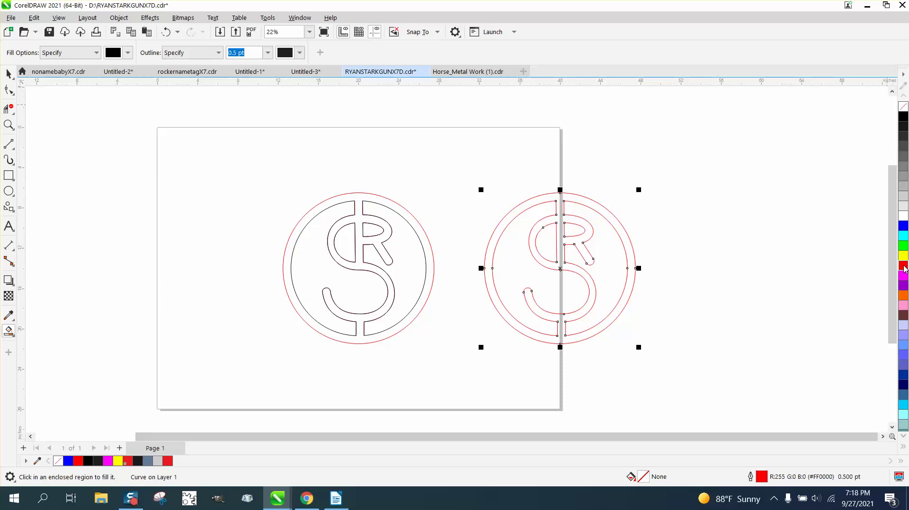
pyautogui.doubleClick(762, 478)
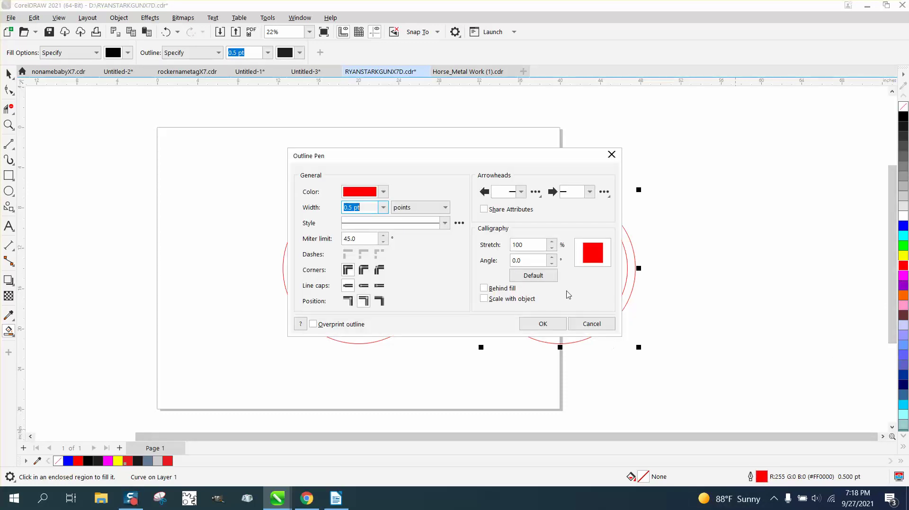
pyautogui.click(383, 207)
pyautogui.click(364, 227)
pyautogui.click(549, 326)
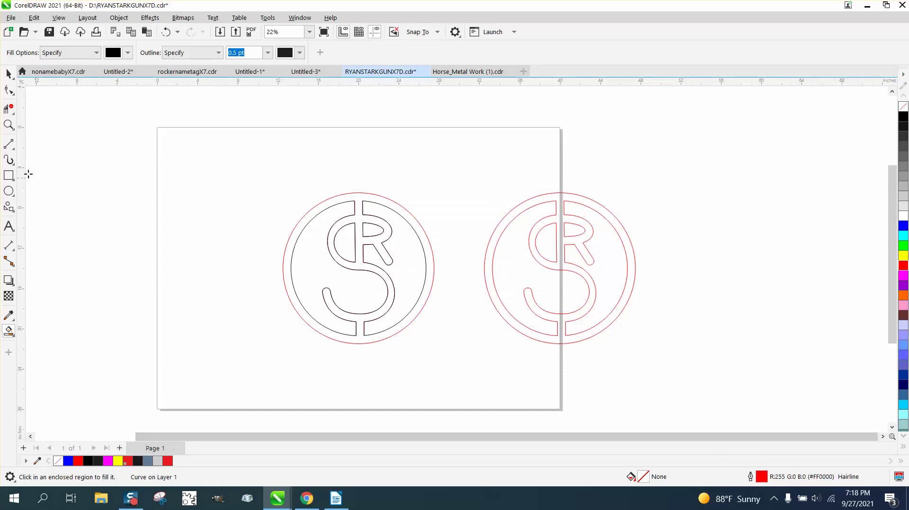
# Try deleting the leftmost nodes of the red shape's two rings together and the inner ring's node alone, undoing each deletion.
pyautogui.click(8, 90)
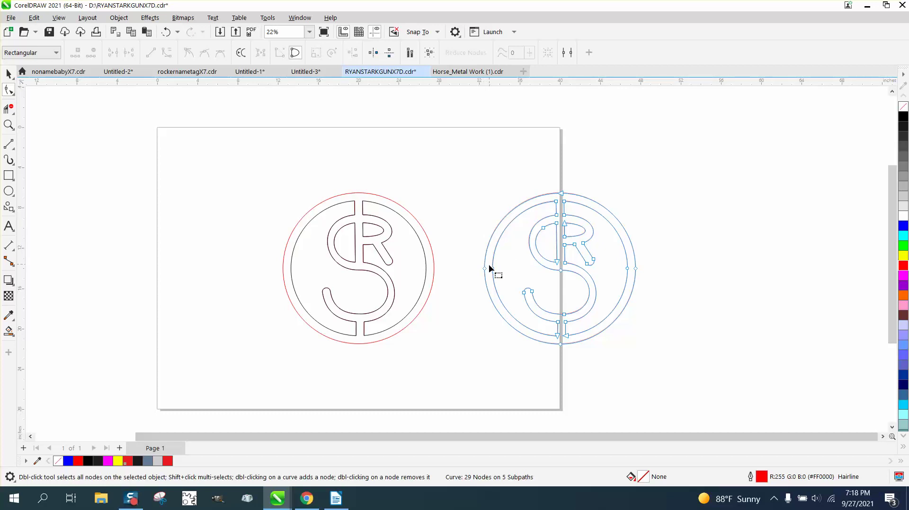
pyautogui.moveTo(469, 257); pyautogui.dragTo(483, 273)
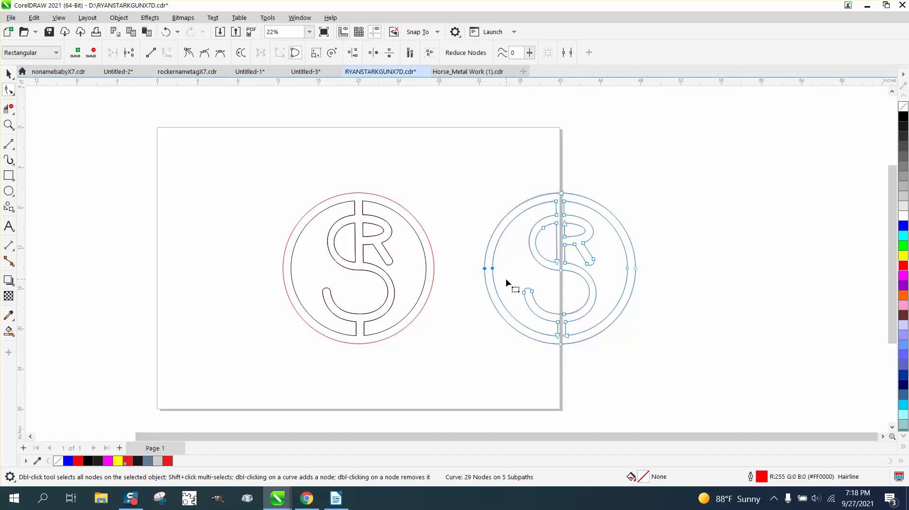
pyautogui.press('Delete')
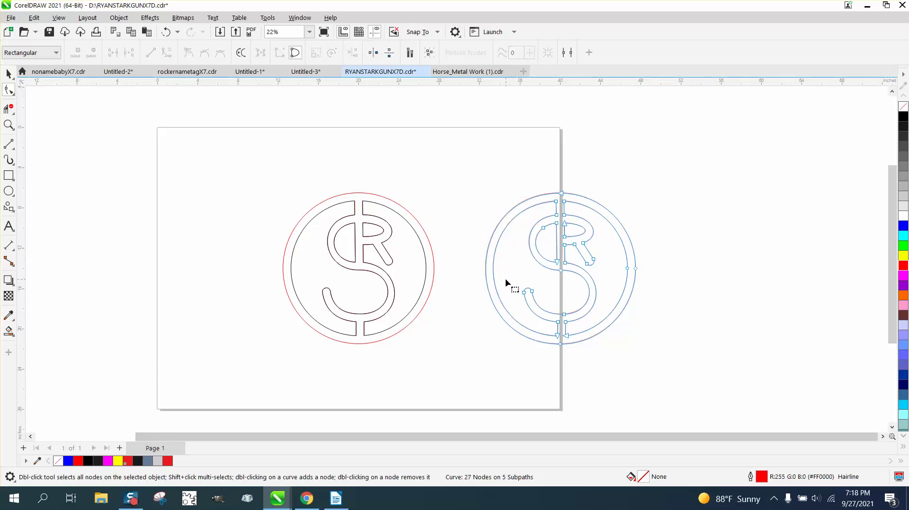
pyautogui.click(166, 32)
pyautogui.click(450, 219)
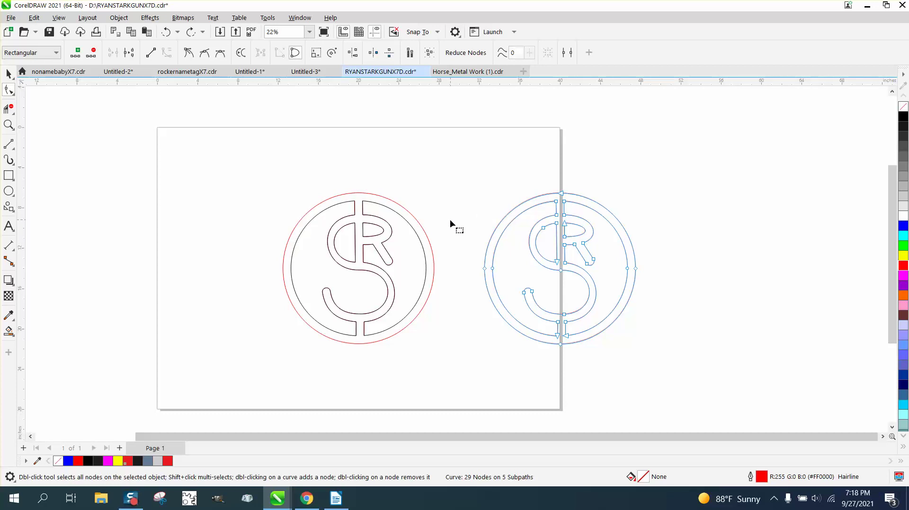
pyautogui.doubleClick(493, 268)
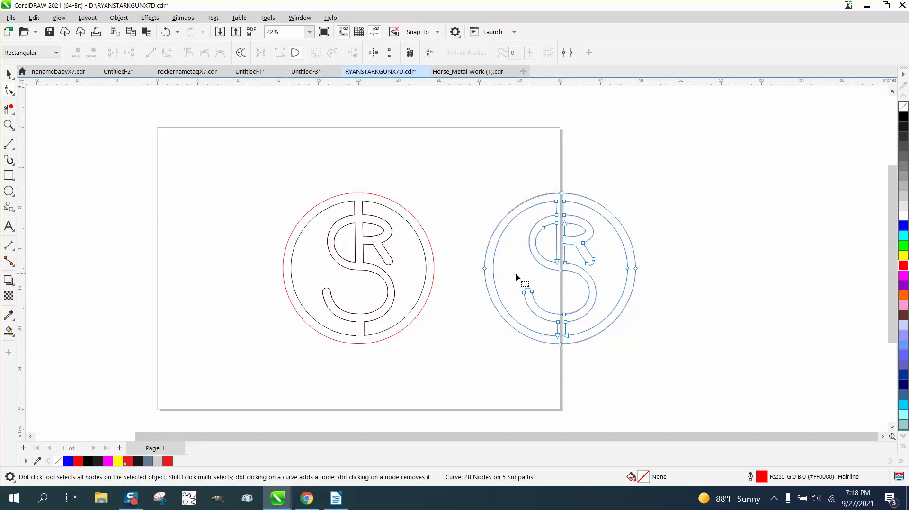
pyautogui.click(166, 32)
# Undo the outline and fill changes on the Smart Fill shape, and delete the shape.
pyautogui.click(166, 32)
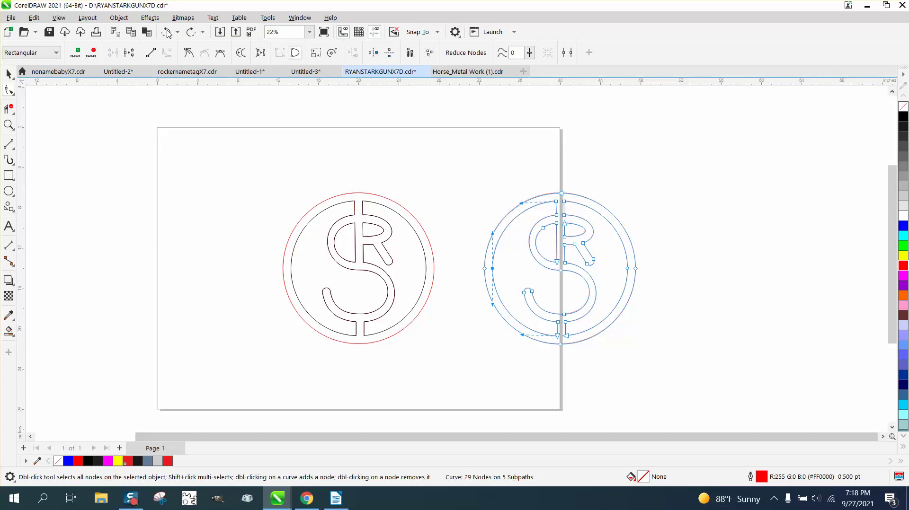
pyautogui.click(166, 32)
pyautogui.click(166, 32)
pyautogui.click(167, 32)
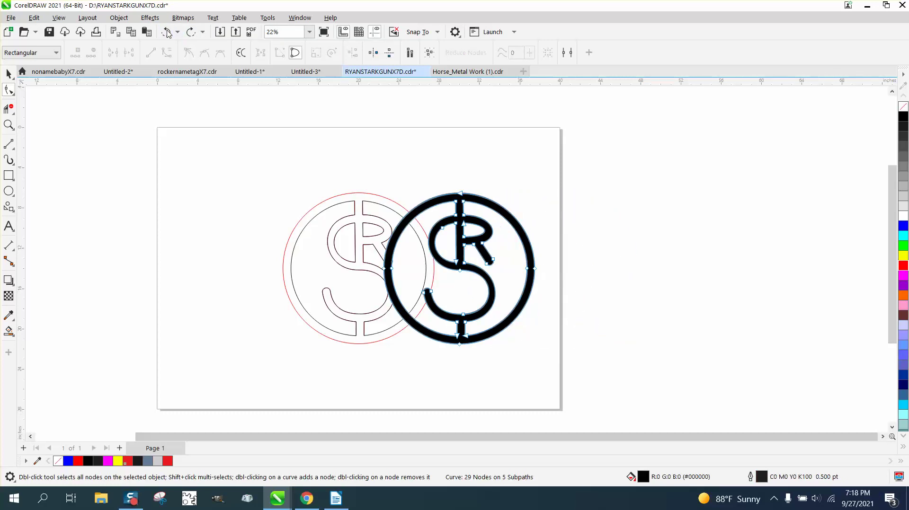
pyautogui.moveTo(413, 277); pyautogui.dragTo(602, 362)
pyautogui.press('Delete')
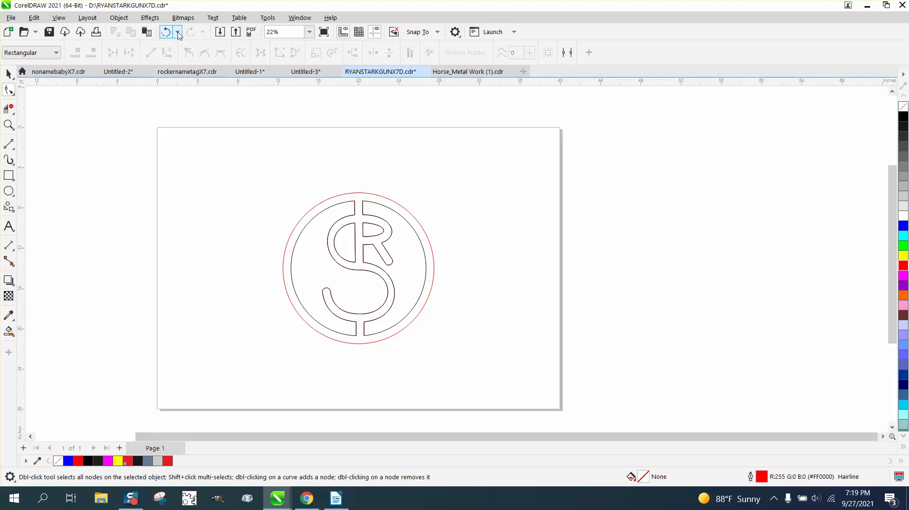
# Undo the segment deletions, the contour separation and the contour, going back to the single 15-inch circle around the monogram.
pyautogui.click(166, 31)
pyautogui.click(165, 32)
pyautogui.click(166, 32)
pyautogui.click(161, 33)
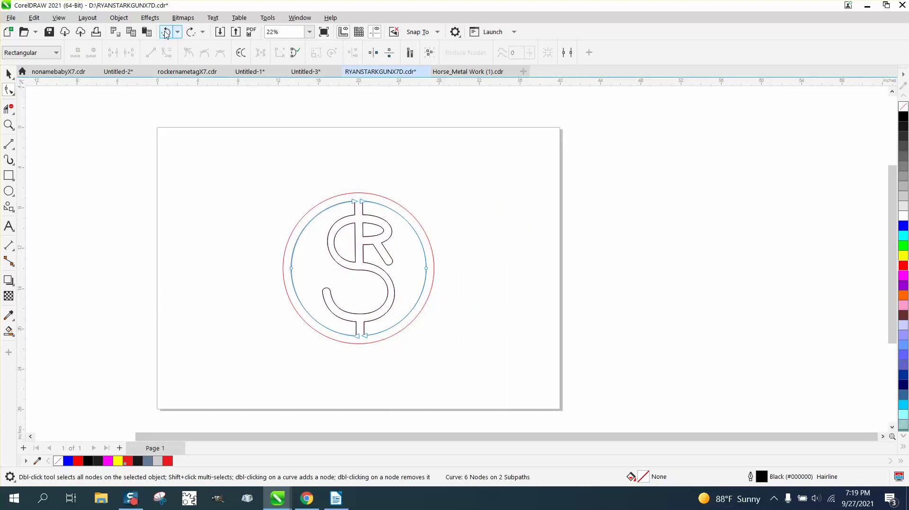
pyautogui.click(167, 33)
pyautogui.click(167, 33)
pyautogui.click(167, 33)
pyautogui.click(167, 33)
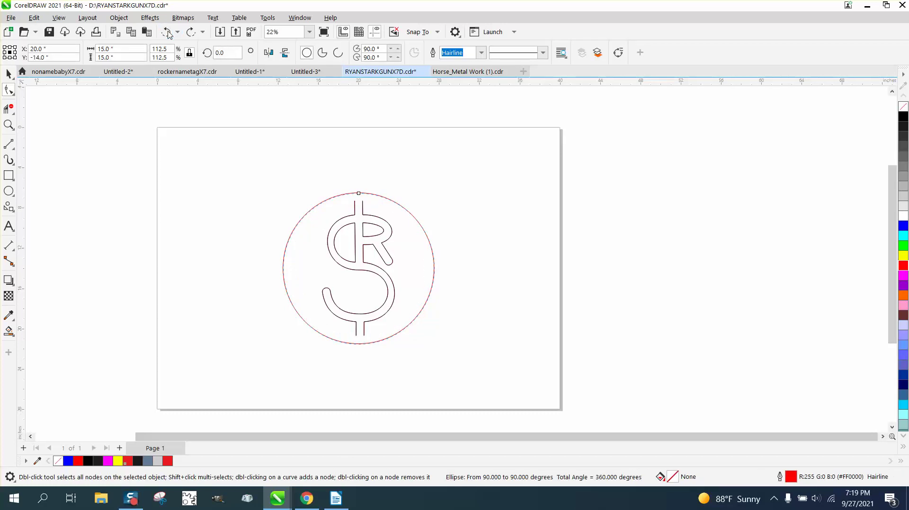
pyautogui.click(167, 33)
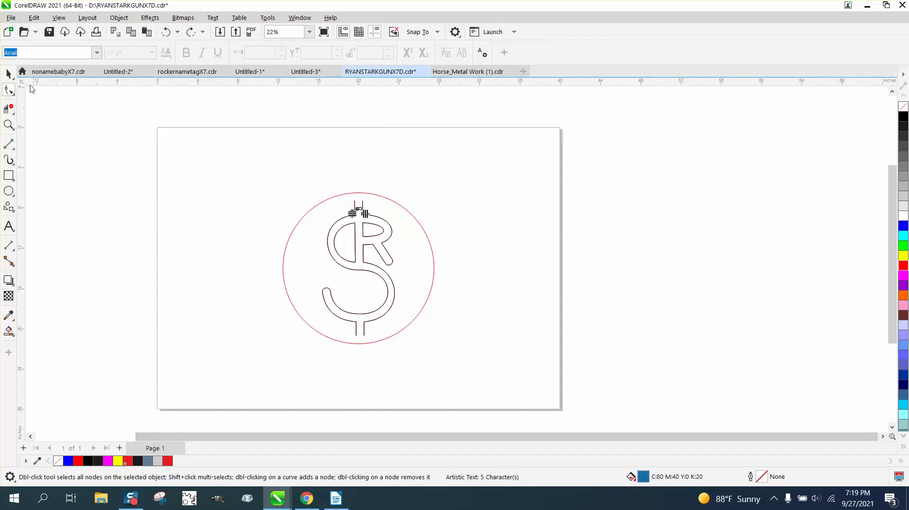
# Delete the dimension in the gap of the upper stem.
pyautogui.click(8, 74)
pyautogui.click(257, 158)
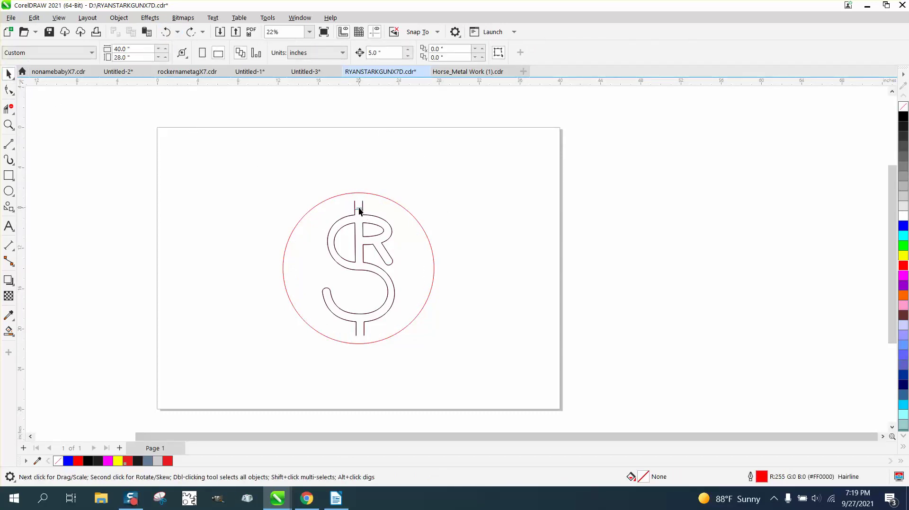
pyautogui.click(359, 209)
pyautogui.press('Delete')
# Create a smaller concentric copy of the 15-inch circle, about 13.45 inches in diameter, reaching the stem ends.
pyautogui.click(399, 205)
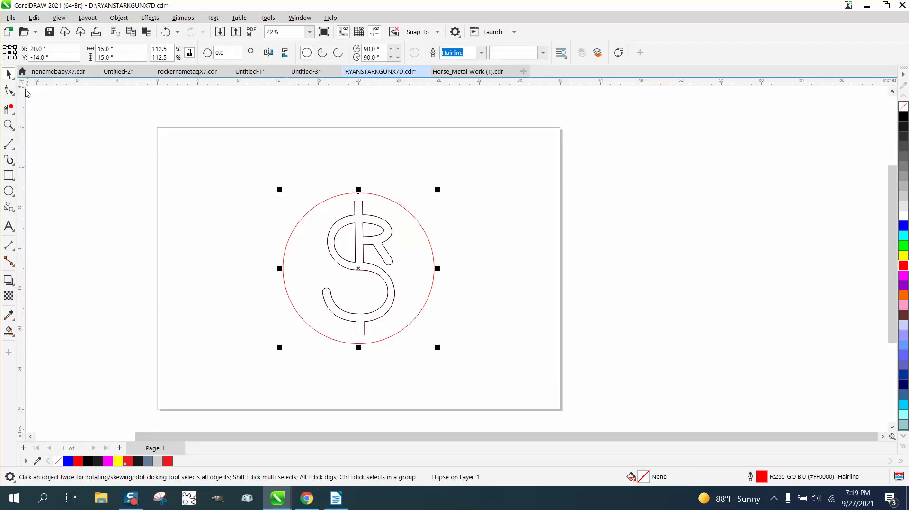
pyautogui.click(9, 89)
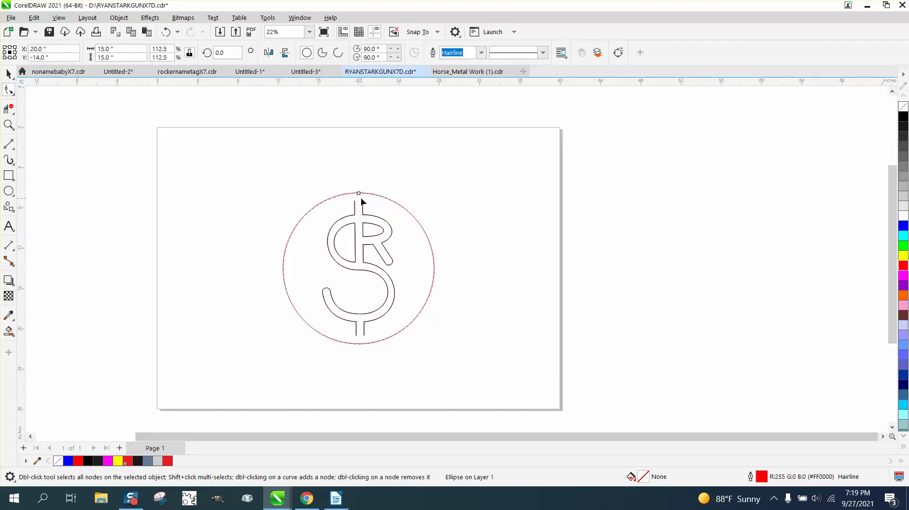
pyautogui.click(9, 73)
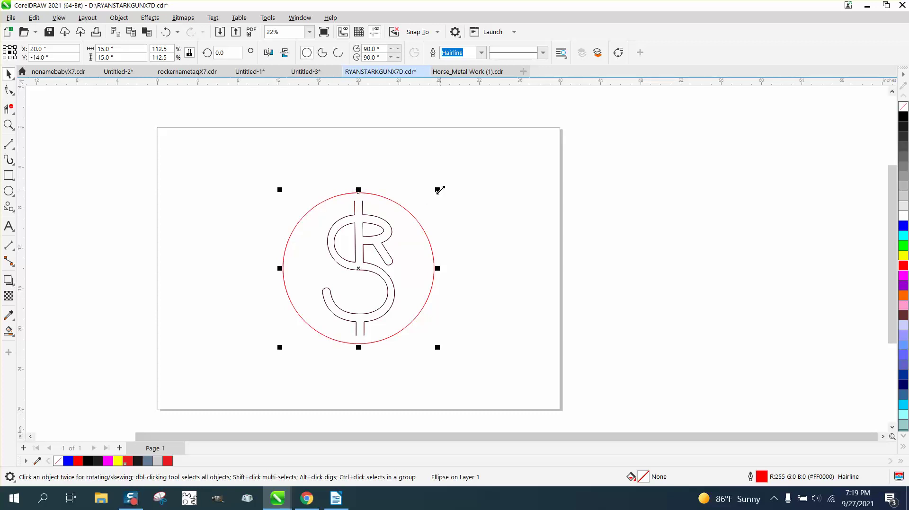
pyautogui.moveTo(439, 190); pyautogui.dragTo(435, 197)
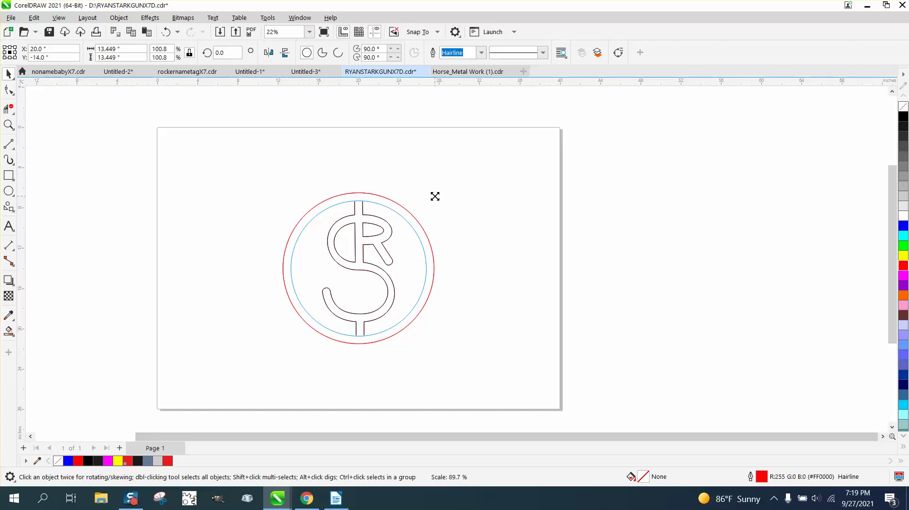
pyautogui.moveTo(435, 196); pyautogui.dragTo(432, 197)
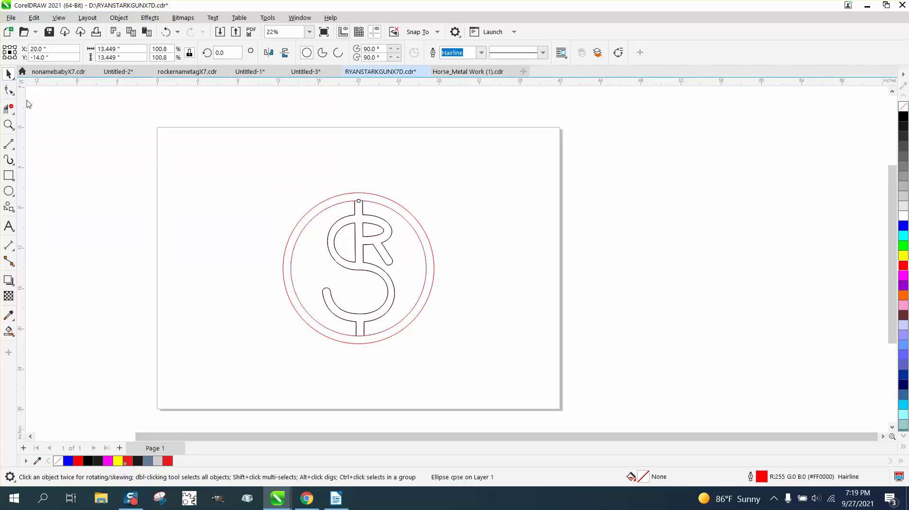
# Try to delete the inner circle's segment between the two sides of the upper stem.
pyautogui.press('F10')
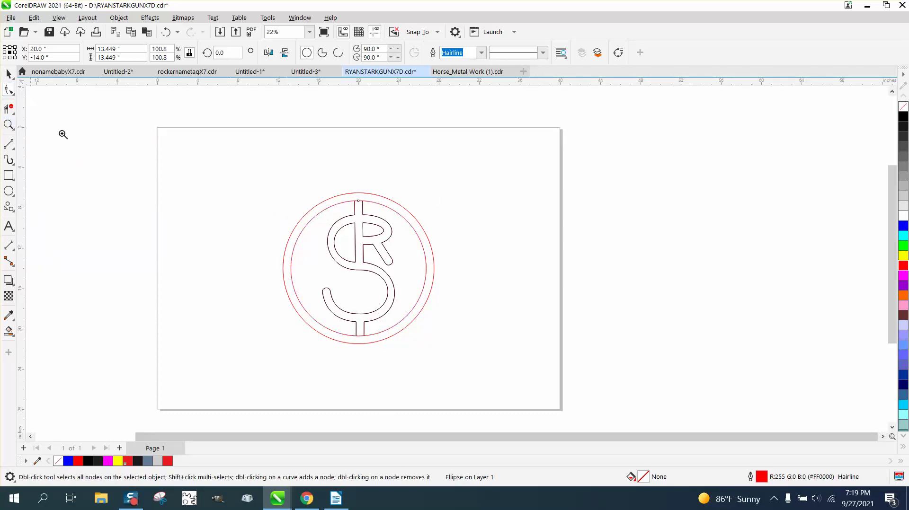
pyautogui.press('z')
pyautogui.moveTo(329, 170); pyautogui.dragTo(440, 248)
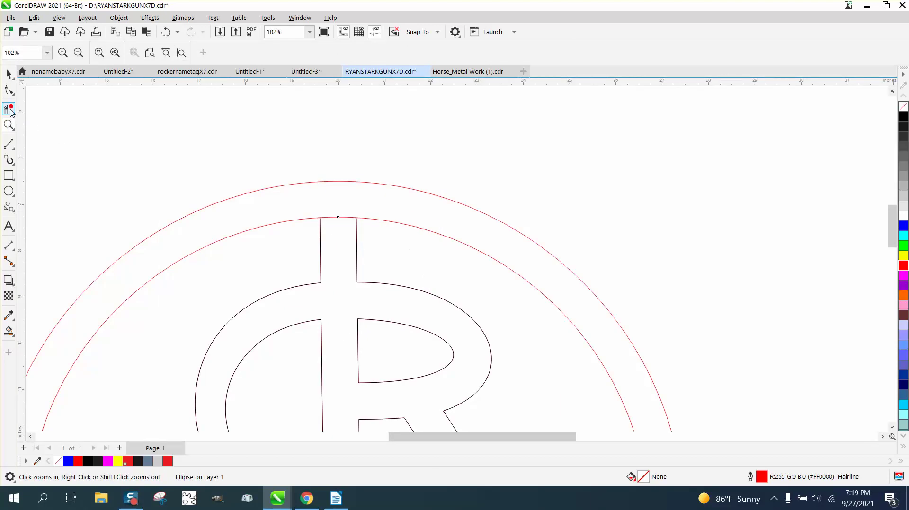
pyautogui.click(9, 90)
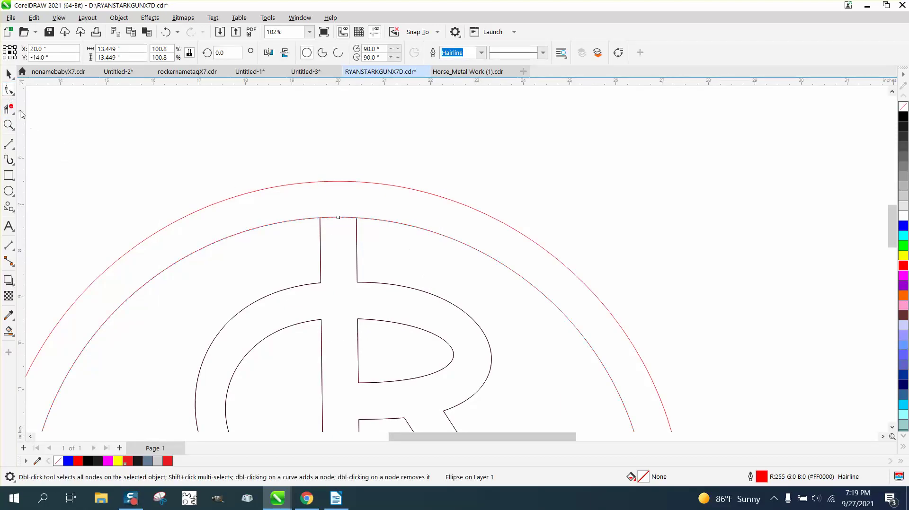
pyautogui.click(8, 110)
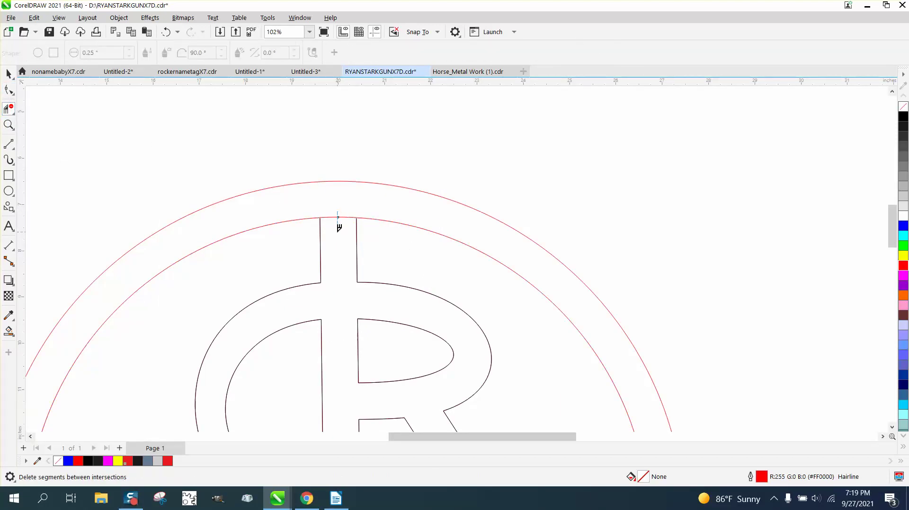
pyautogui.click(338, 218)
pyautogui.click(166, 32)
# Extend both open ends of the upper stem's sides slightly above the inner circle.
pyautogui.click(9, 90)
pyautogui.click(277, 223)
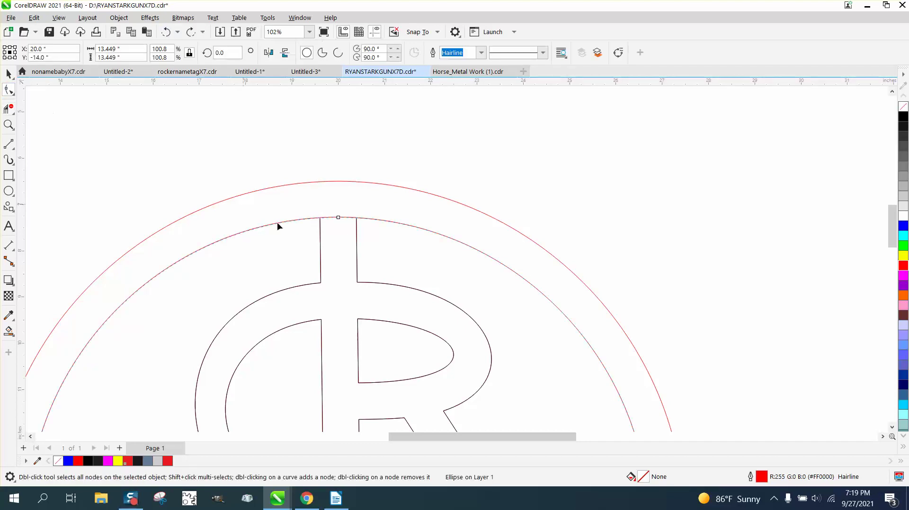
pyautogui.click(320, 239)
pyautogui.moveTo(320, 219); pyautogui.dragTo(357, 212)
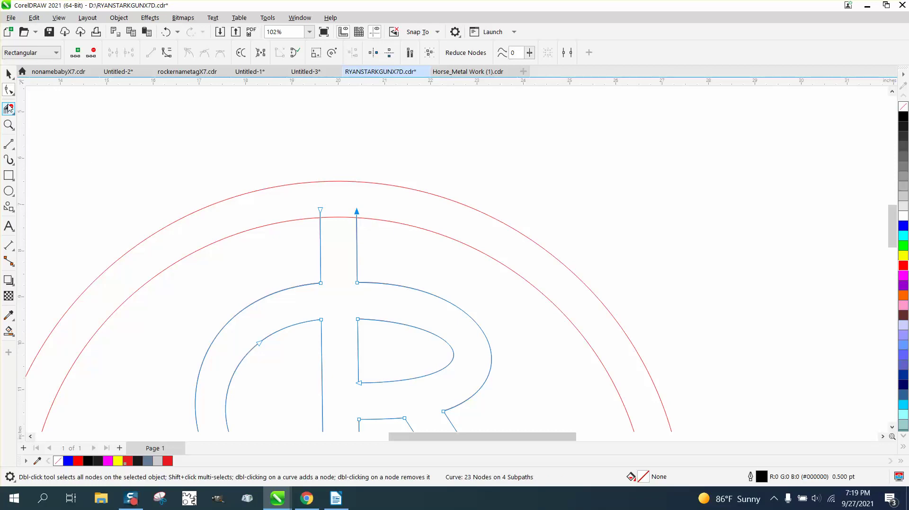
# Delete the inner circle's segment across the upper stem and trim the stem lines projecting past the circle.
pyautogui.click(8, 108)
pyautogui.click(337, 217)
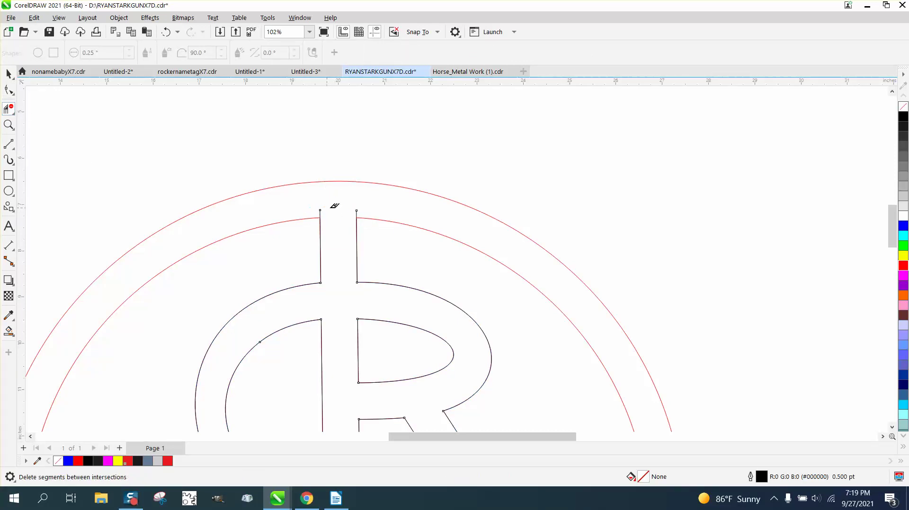
pyautogui.click(357, 214)
pyautogui.click(320, 213)
# Extend both open ends of the lower stem's sides slightly below the inner circle.
pyautogui.scroll(-5, 300, 203)
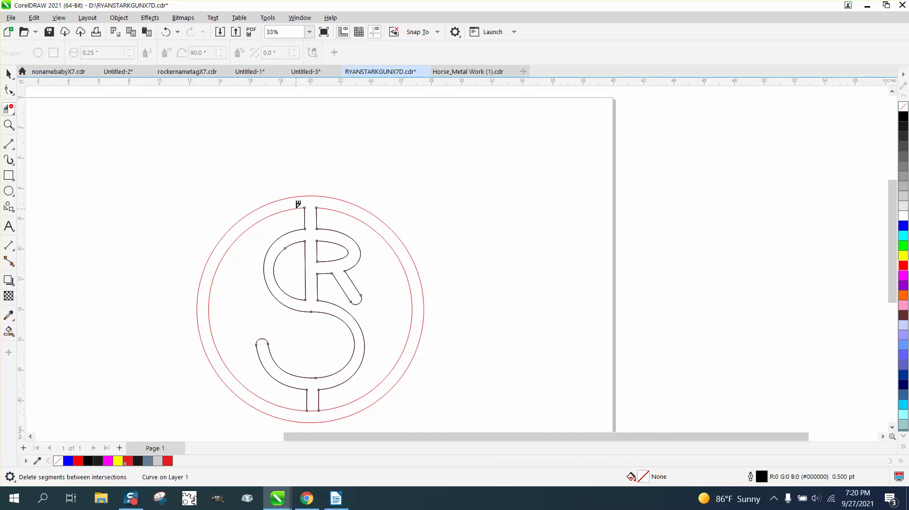
pyautogui.click(9, 125)
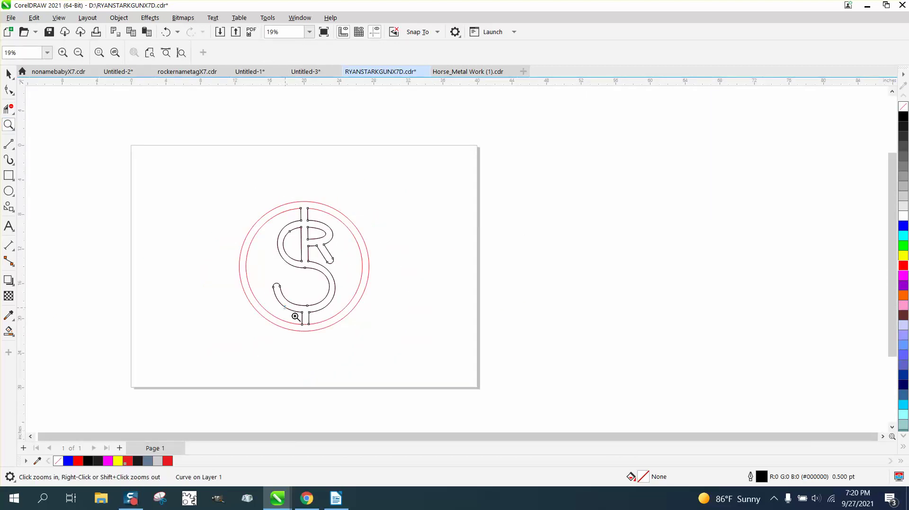
pyautogui.moveTo(294, 316); pyautogui.dragTo(337, 333)
pyautogui.click(8, 90)
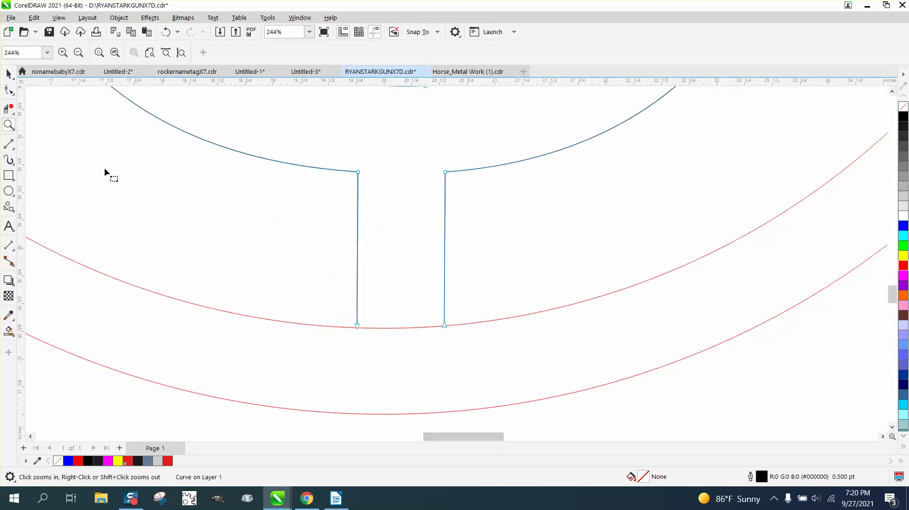
pyautogui.moveTo(356, 326); pyautogui.dragTo(359, 337)
pyautogui.moveTo(446, 327); pyautogui.dragTo(444, 331)
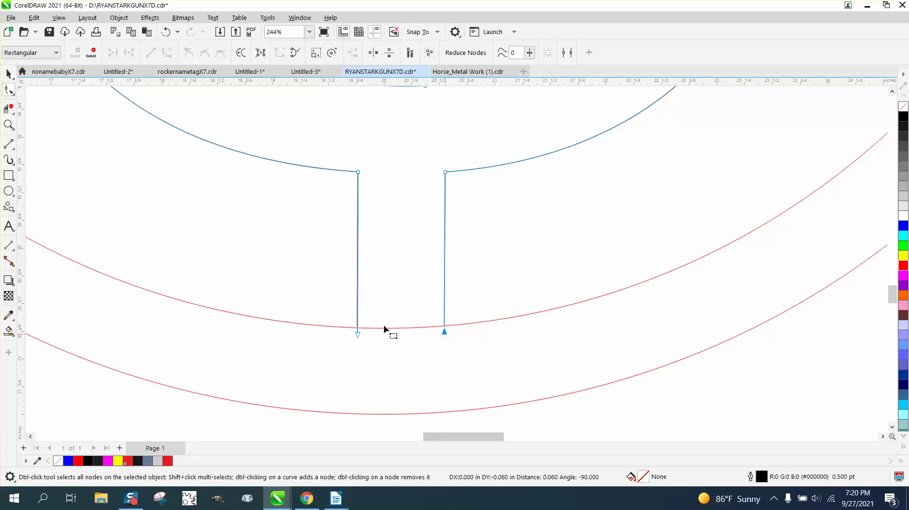
# Delete the inner circle's segment across the lower stem and trim the stem lines projecting past the circle.
pyautogui.click(9, 109)
pyautogui.click(400, 328)
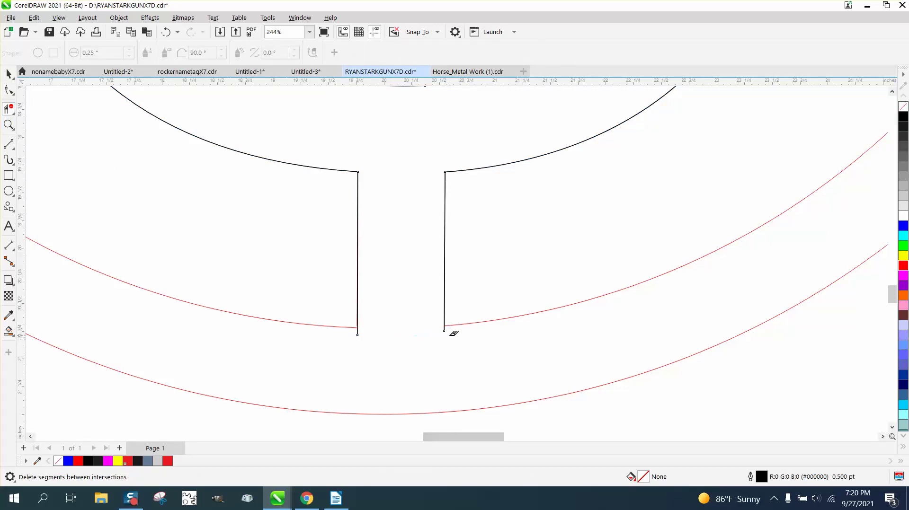
pyautogui.click(444, 328)
pyautogui.scroll(-1, 130, 254)
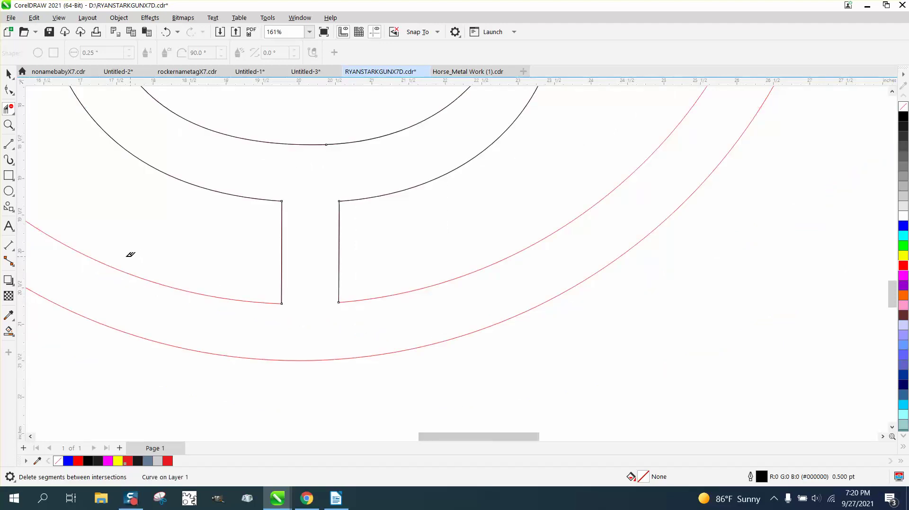
# Smart Fill the joined ring and monogram region in black with the outline set to None.
pyautogui.click(9, 89)
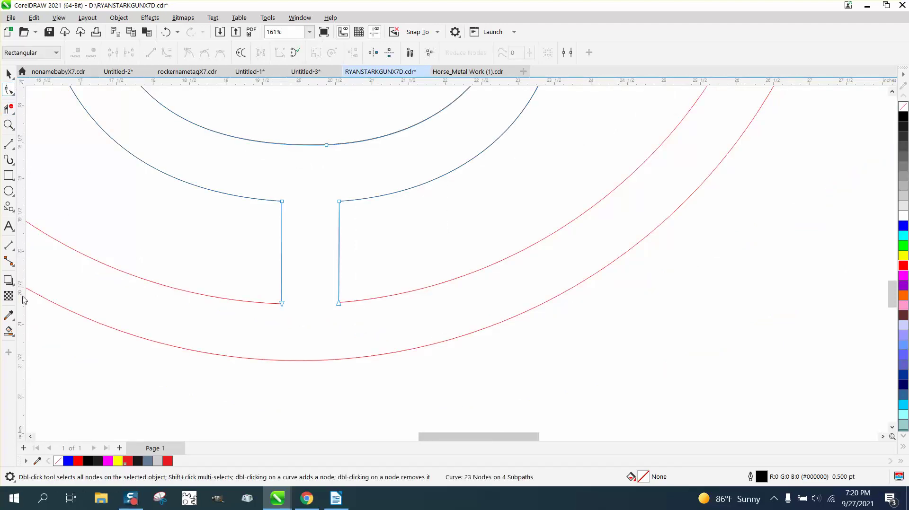
pyautogui.click(9, 332)
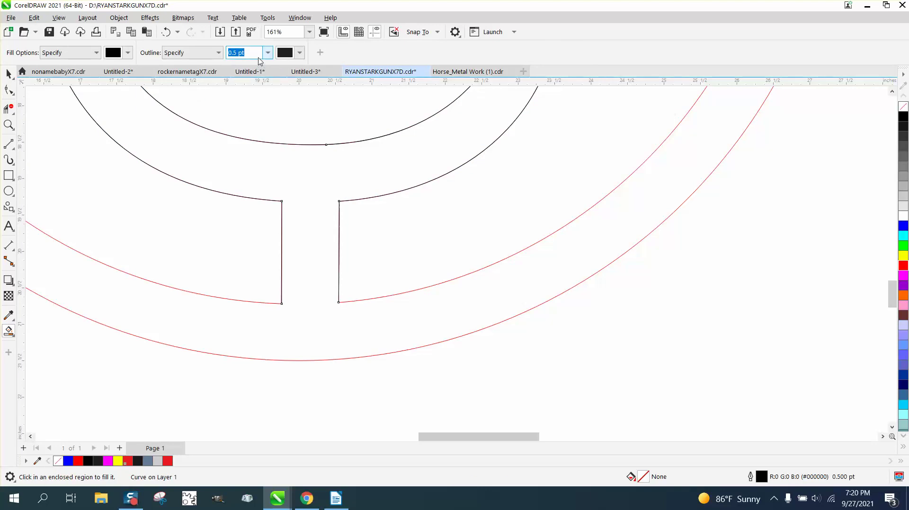
pyautogui.click(268, 54)
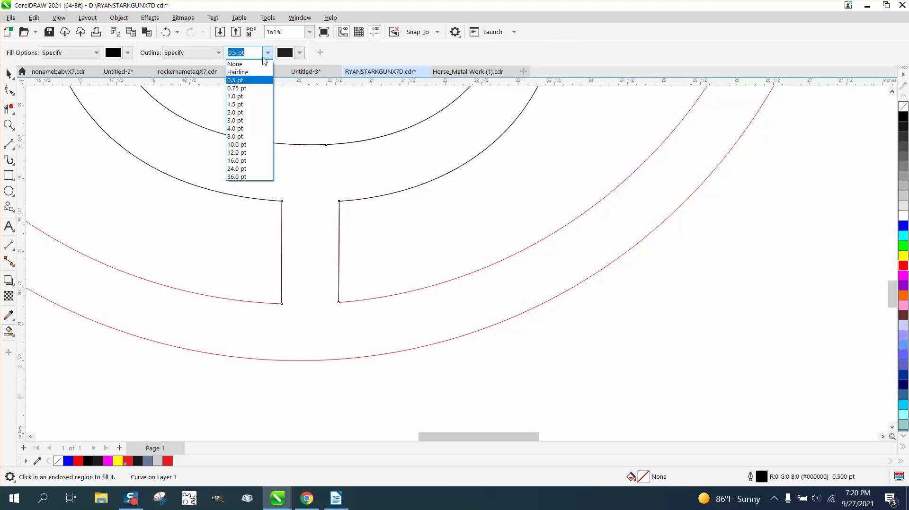
pyautogui.click(245, 65)
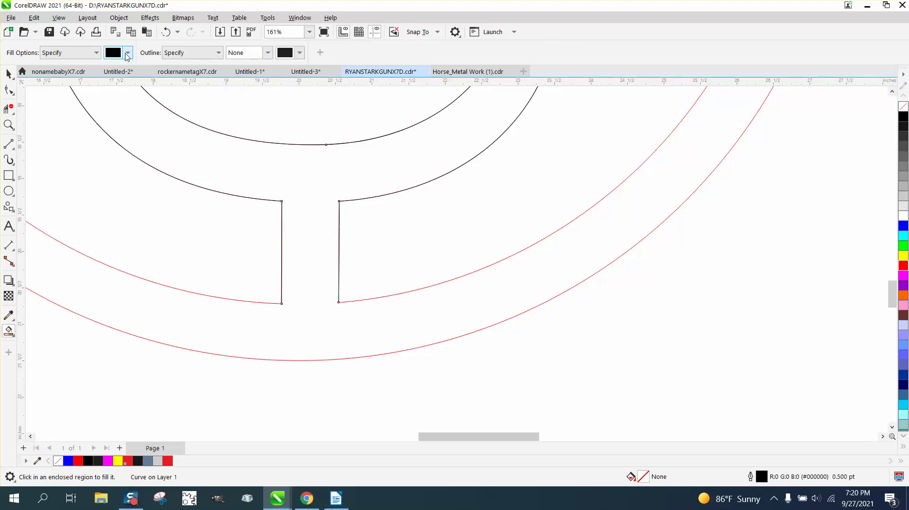
pyautogui.scroll(-1, 182, 292)
pyautogui.click(212, 308)
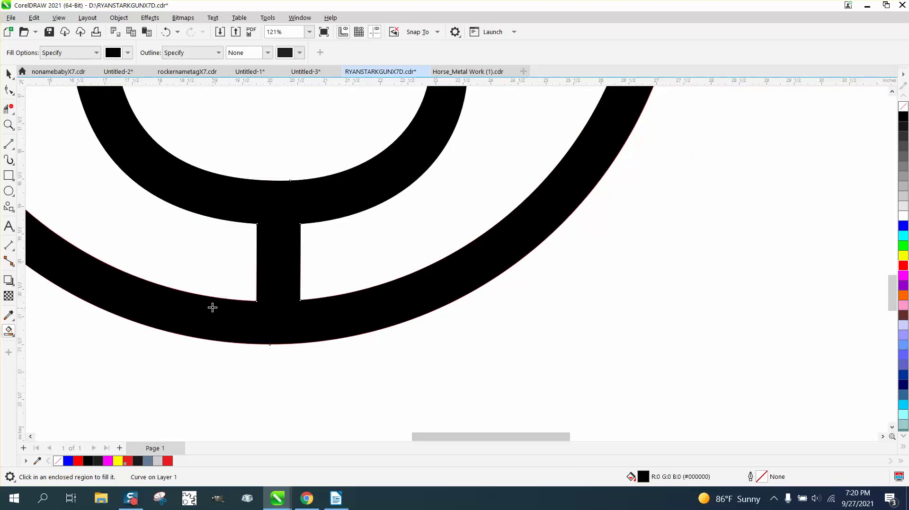
# Move the filled logo to the right, beside the original outlines, and replace its black fill with a red outline.
pyautogui.scroll(-4, 211, 306)
pyautogui.click(9, 73)
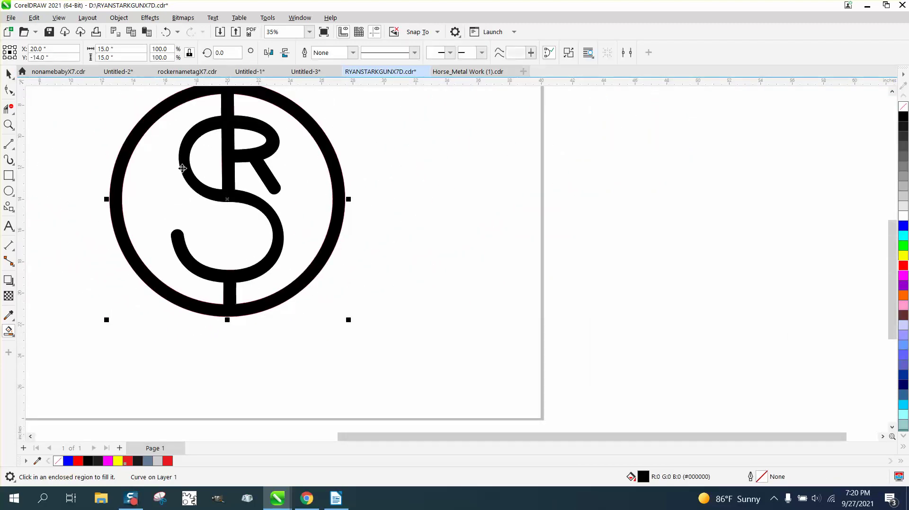
pyautogui.moveTo(231, 203); pyautogui.dragTo(474, 222)
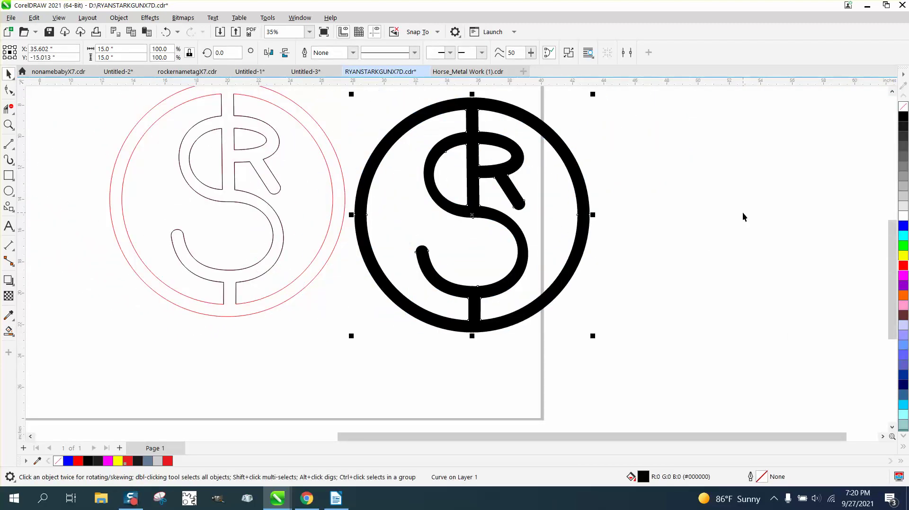
pyautogui.click(903, 107)
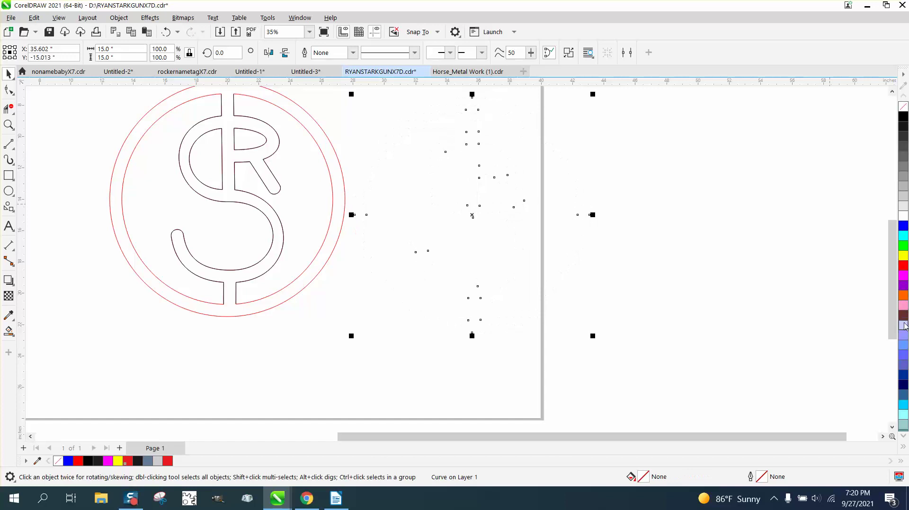
pyautogui.rightClick(903, 265)
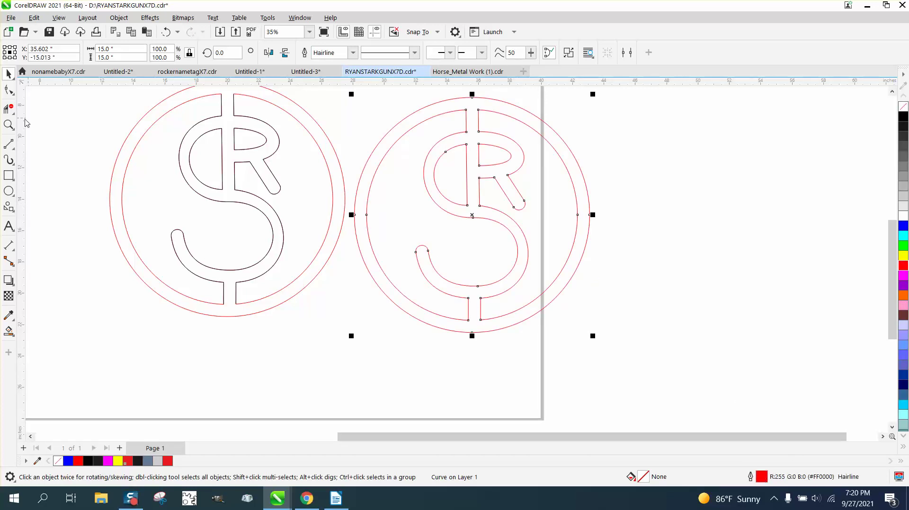
# Try deleting the bottom node of the new logo's outer circle.
pyautogui.click(9, 124)
pyautogui.moveTo(322, 179); pyautogui.dragTo(647, 276)
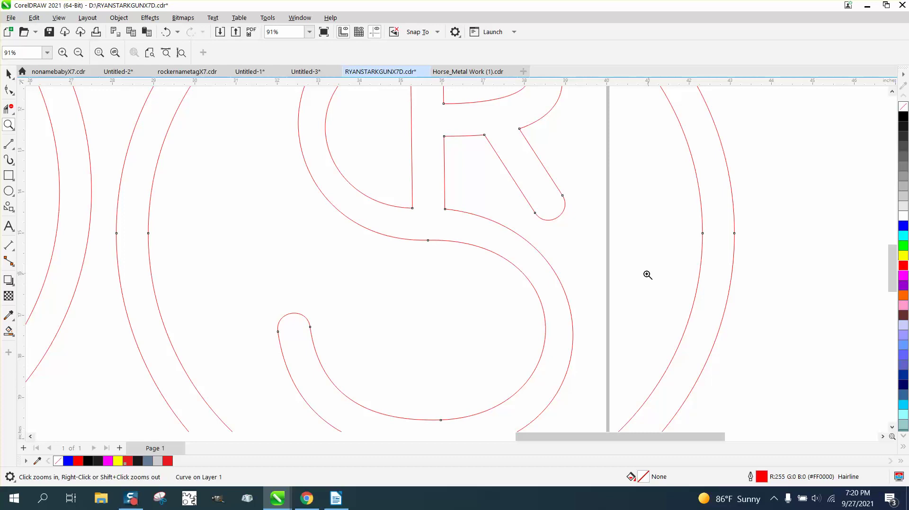
pyautogui.scroll(-1, 346, 241)
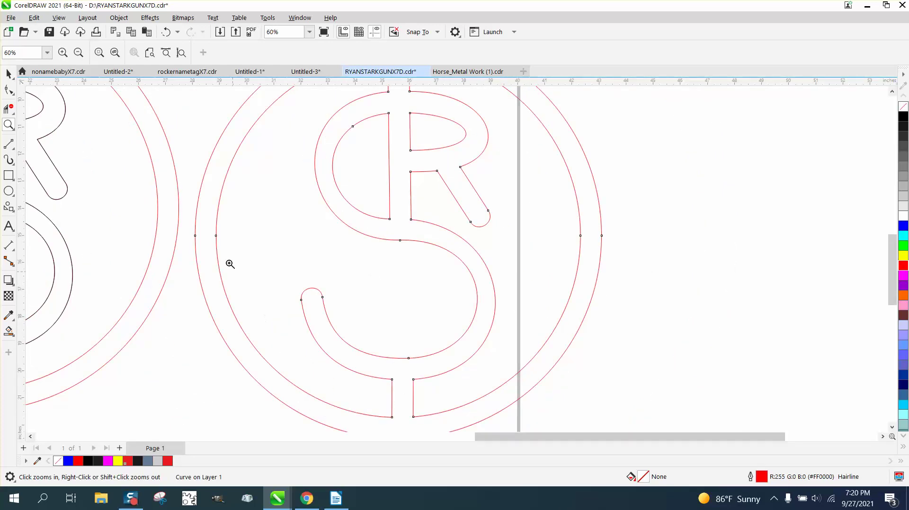
pyautogui.scroll(-1, 229, 247)
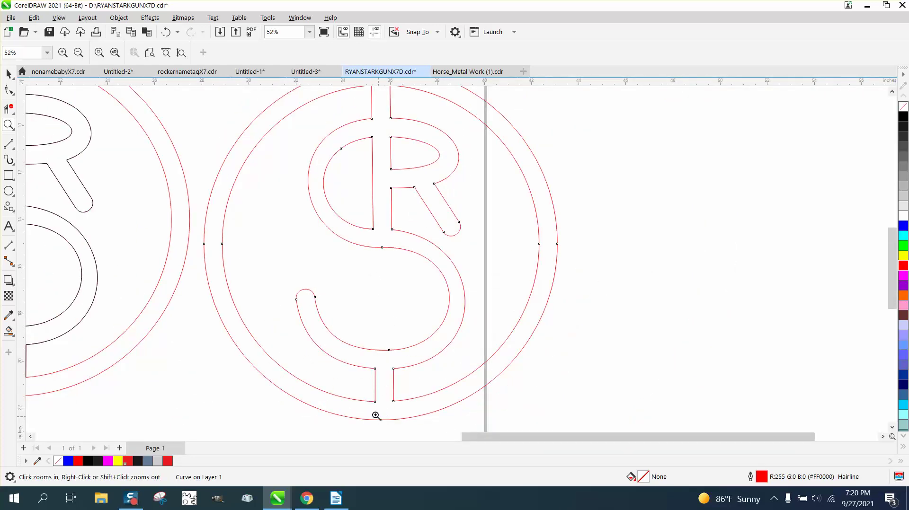
pyautogui.click(9, 90)
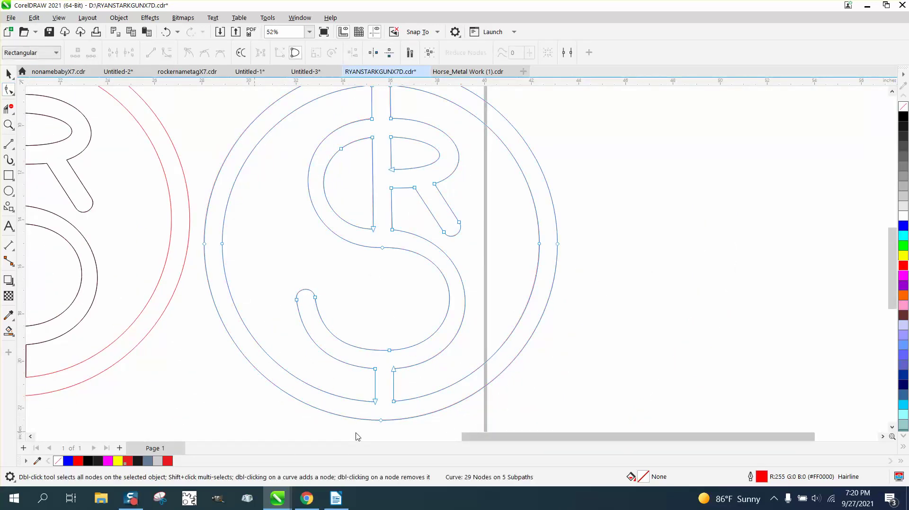
pyautogui.click(381, 421)
pyautogui.scroll(-1, 390, 428)
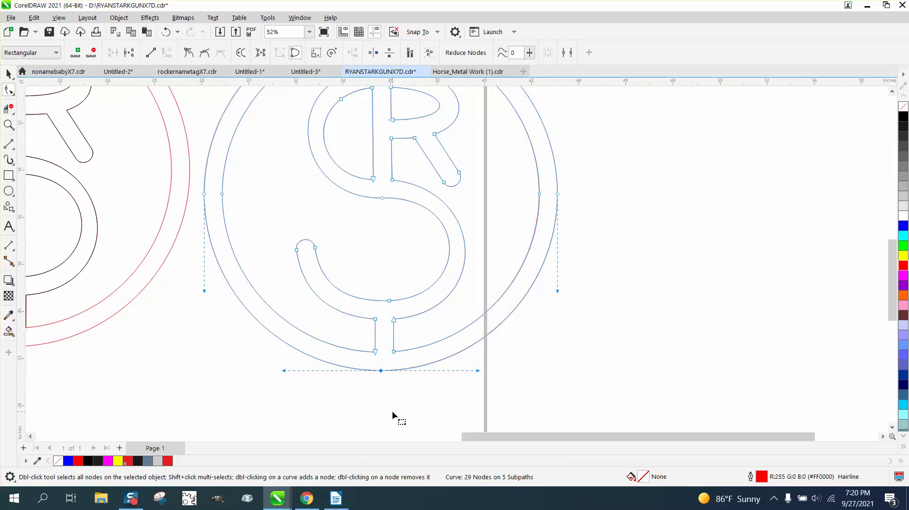
pyautogui.press('Delete')
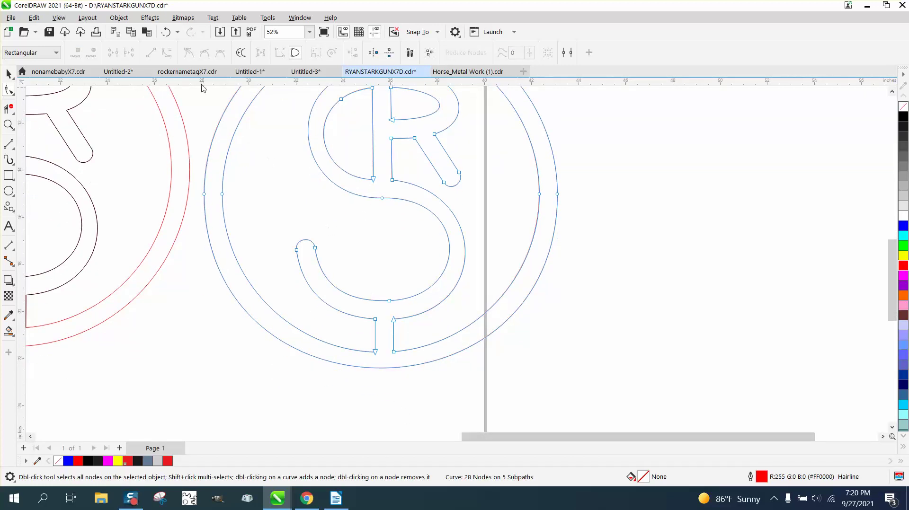
pyautogui.click(166, 32)
# Delete the extra node on the curved inner contour to the left of the R's stem in the new logo.
pyautogui.scroll(-2, 428, 254)
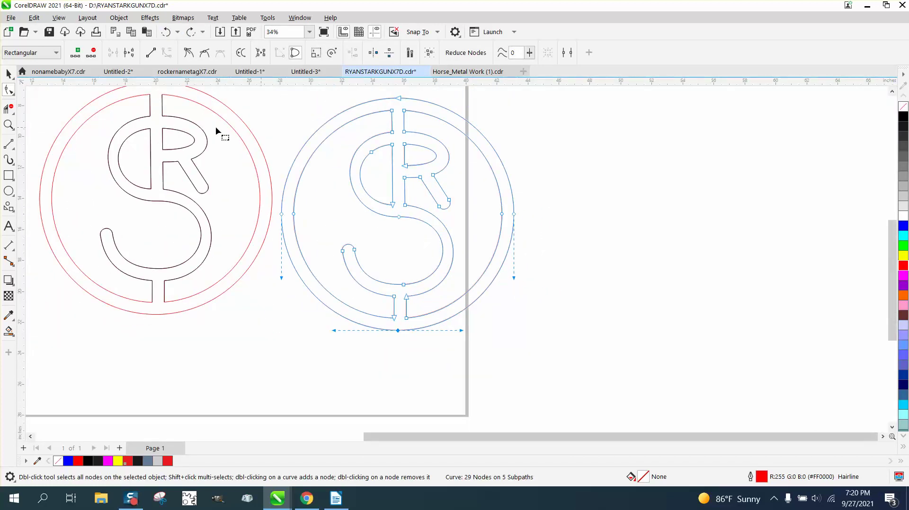
pyautogui.click(9, 124)
pyautogui.moveTo(334, 112); pyautogui.dragTo(452, 235)
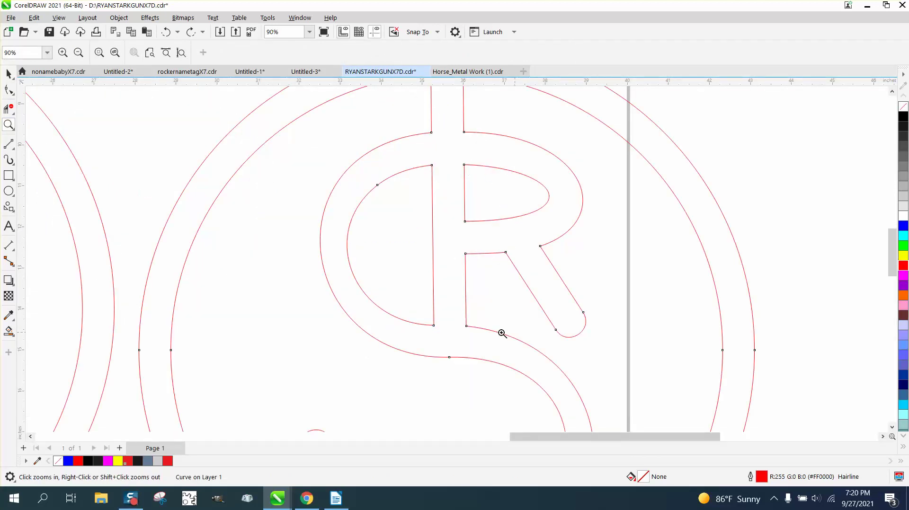
pyautogui.click(9, 90)
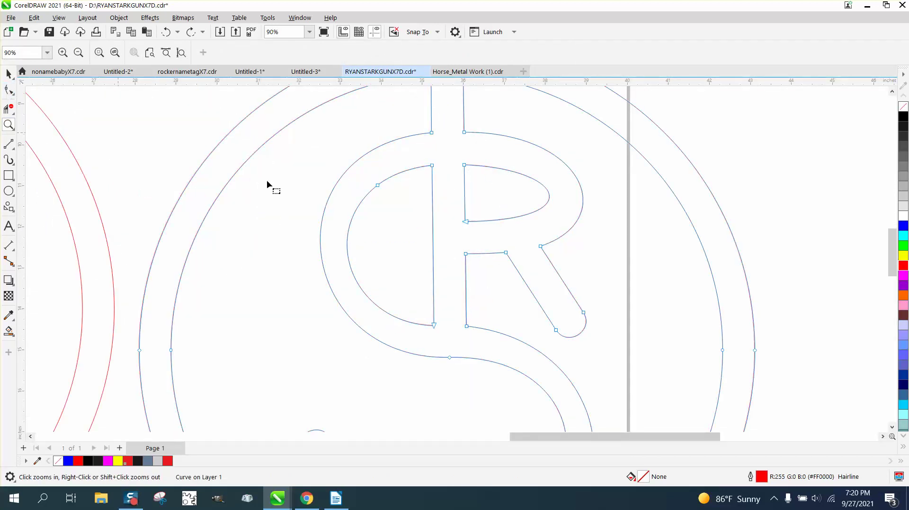
pyautogui.click(377, 185)
pyautogui.press('Delete')
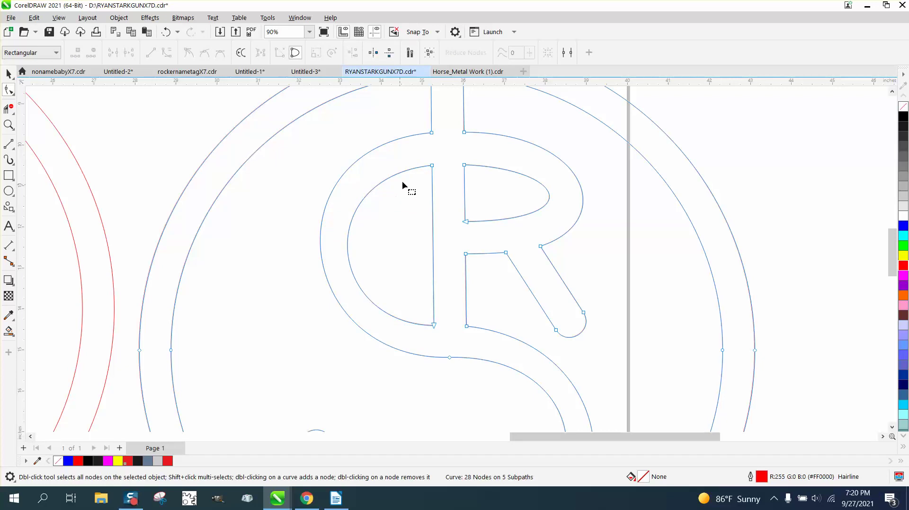
# Smooth the inner curve left of the R's stem by making the upper corner node's curve handle roughly horizontal.
pyautogui.click(432, 166)
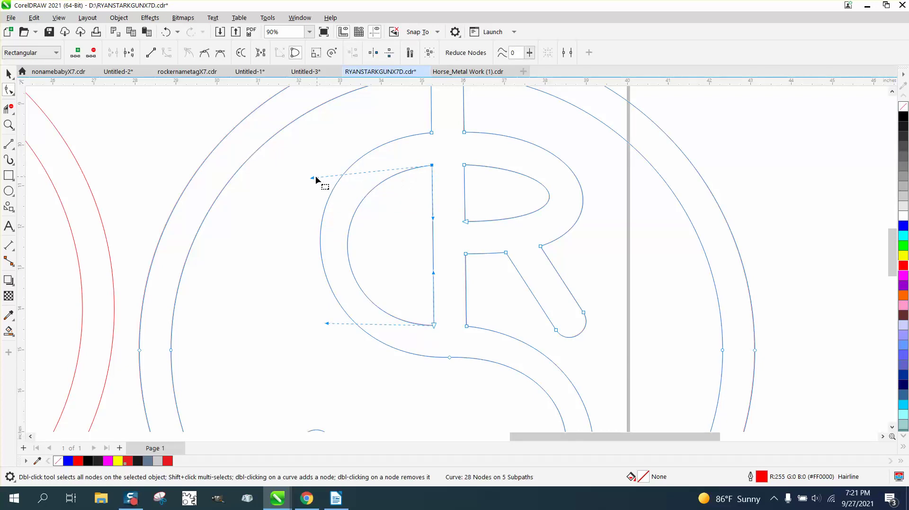
pyautogui.moveTo(316, 178); pyautogui.dragTo(317, 165)
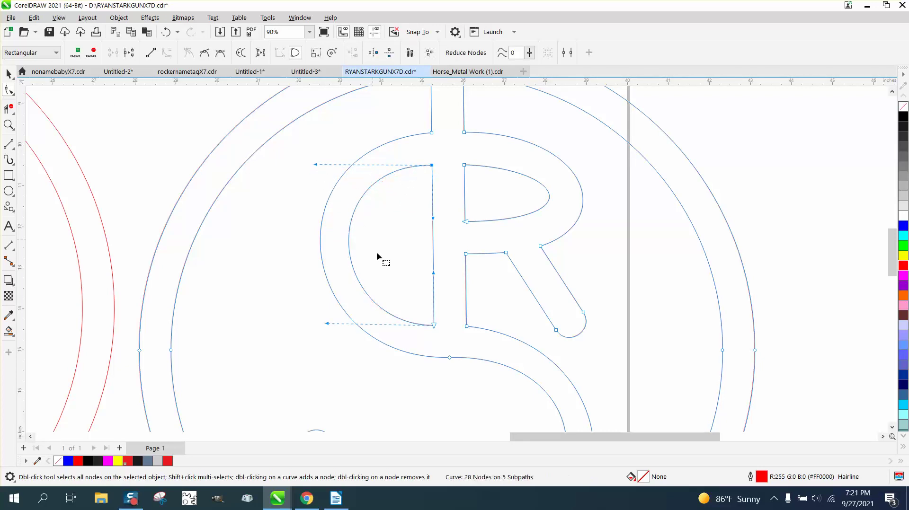
pyautogui.click(332, 325)
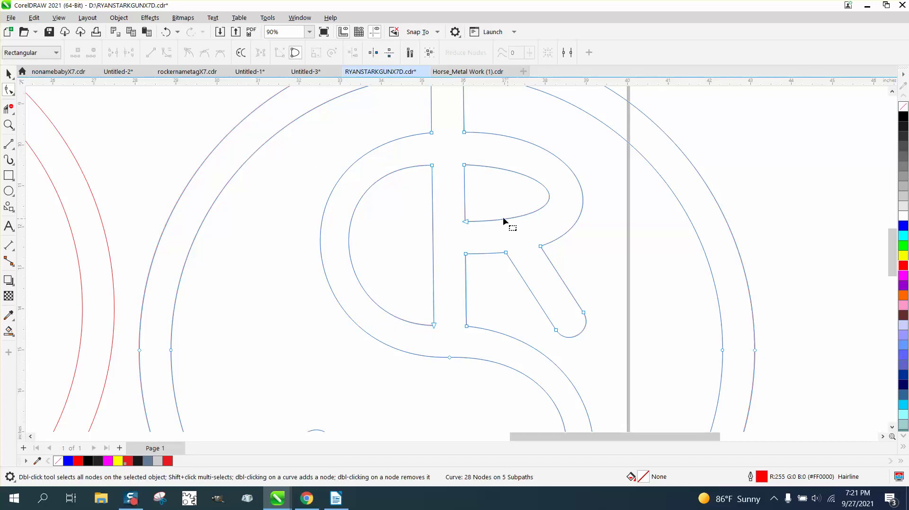
# Fill the new logo's ring, stems and letter strokes with solid black and no outline using Smart Fill.
pyautogui.click(466, 221)
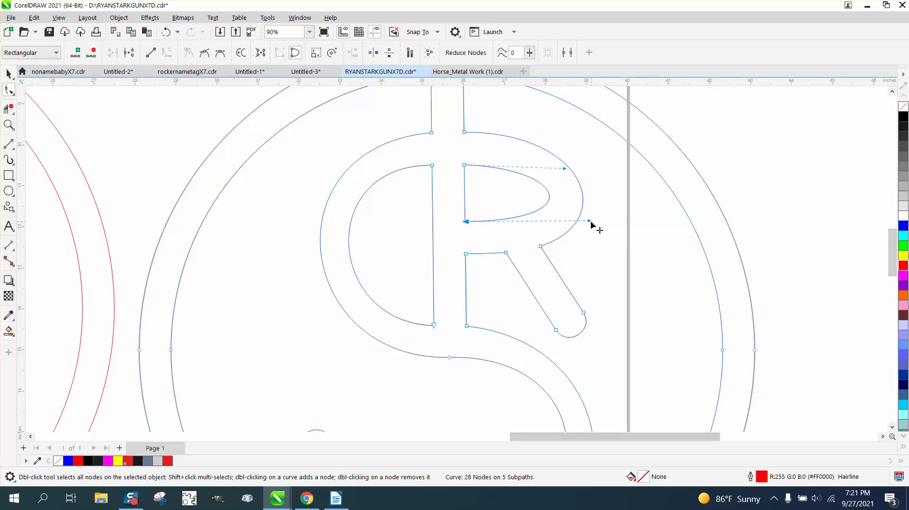
pyautogui.scroll(-3, 455, 226)
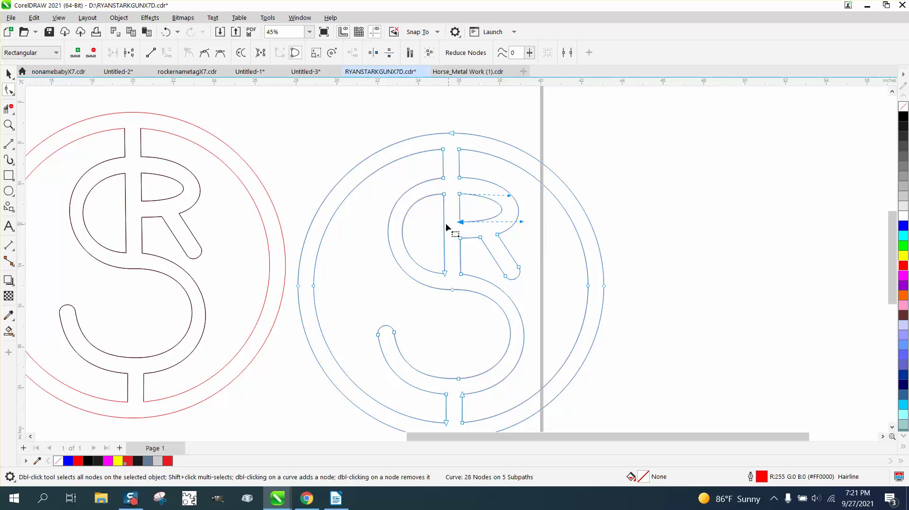
pyautogui.click(9, 74)
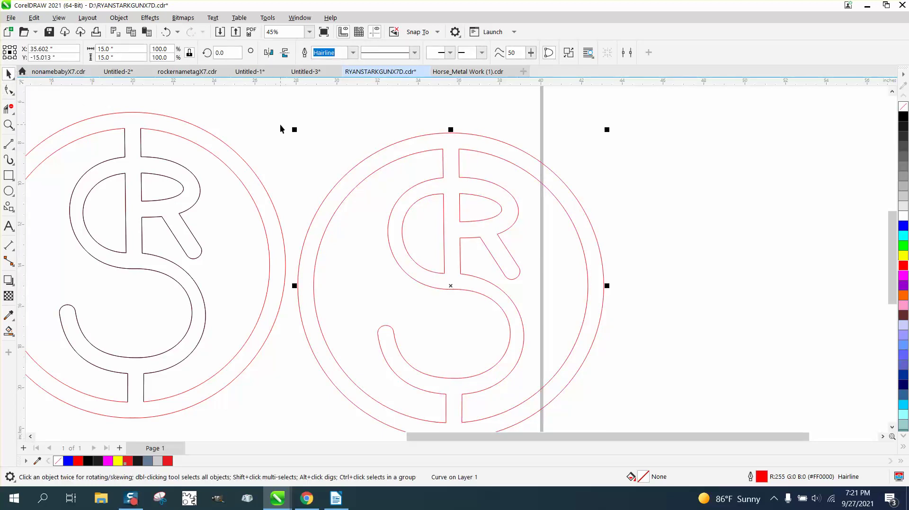
pyautogui.scroll(-1, 279, 124)
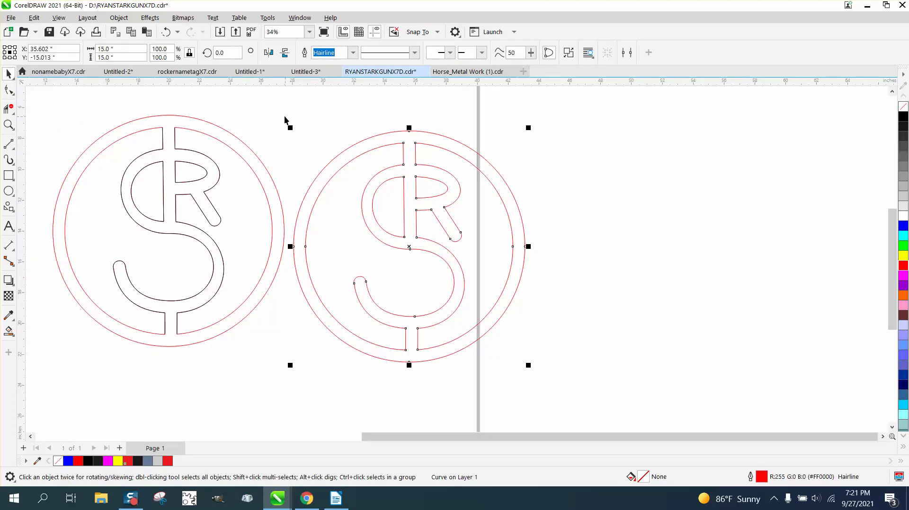
pyautogui.moveTo(281, 119); pyautogui.dragTo(570, 395)
pyautogui.click(9, 332)
pyautogui.click(377, 231)
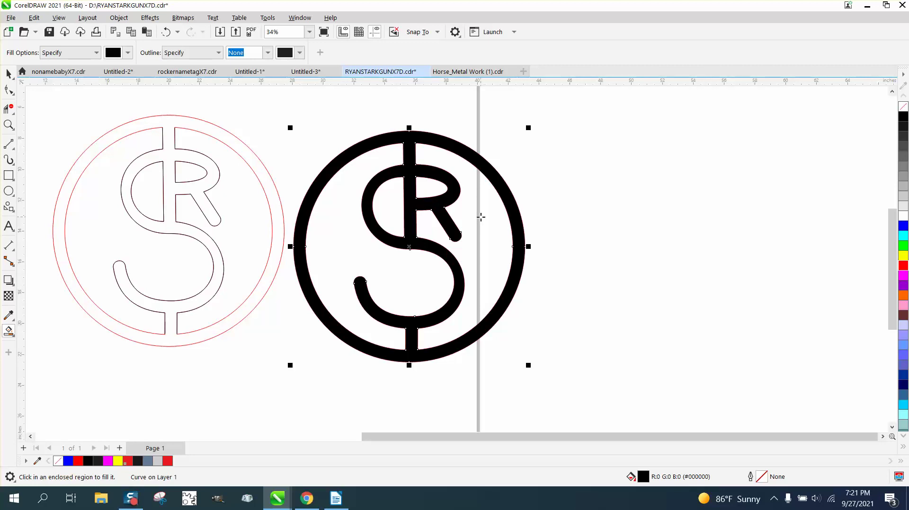
pyautogui.click(8, 74)
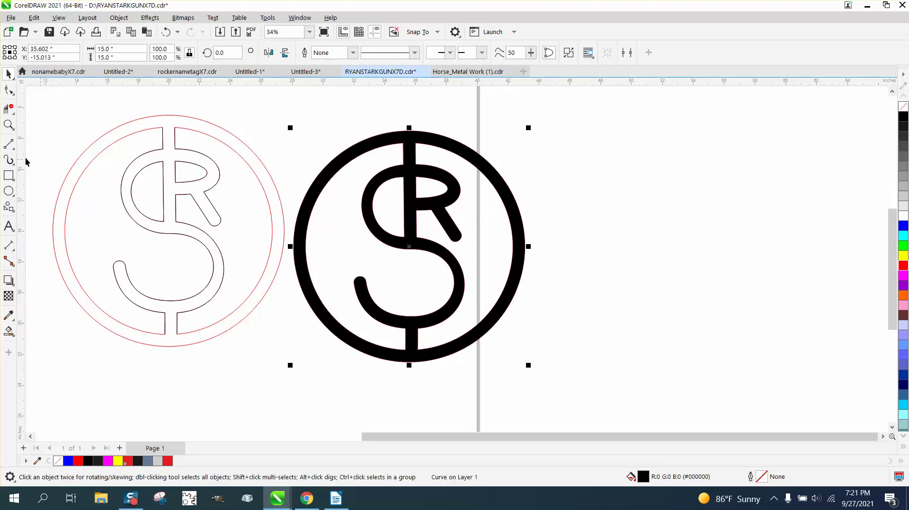
# Zoom in on the black-filled logo to examine its curves and joints up close.
pyautogui.click(8, 125)
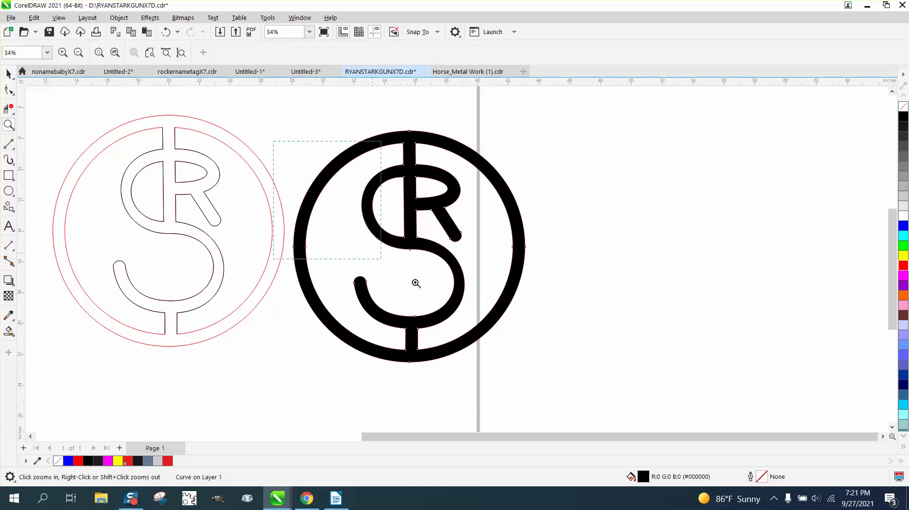